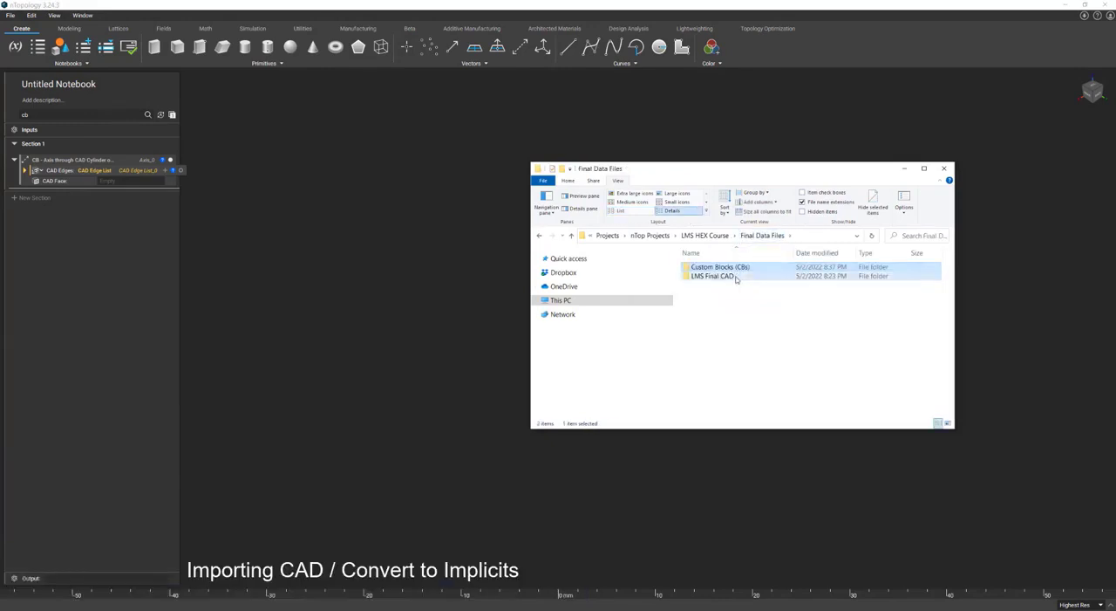
Import the assembly file final_lms_hex_fcoc.asm.2 from the LMS Final CAD folder into the notebook.
double_click(737, 277)
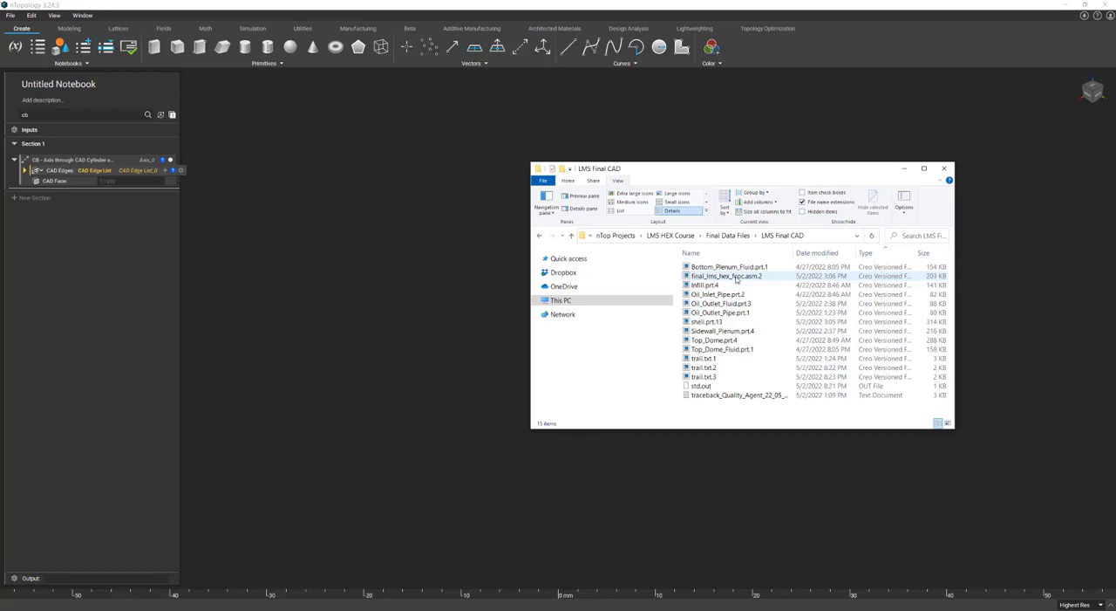
click(737, 276)
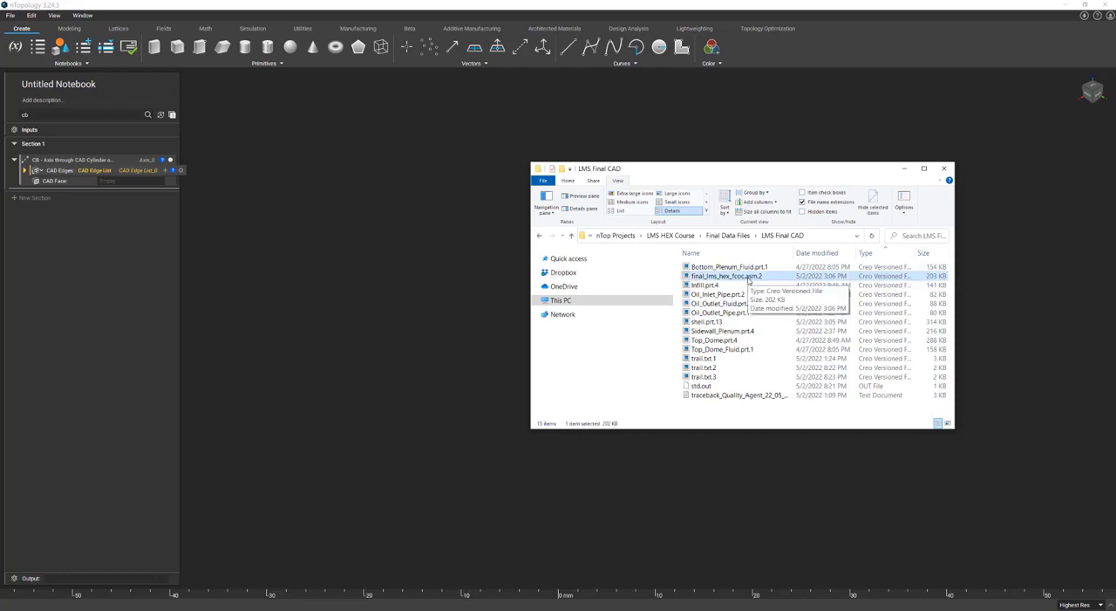
drag(749, 281, 385, 186)
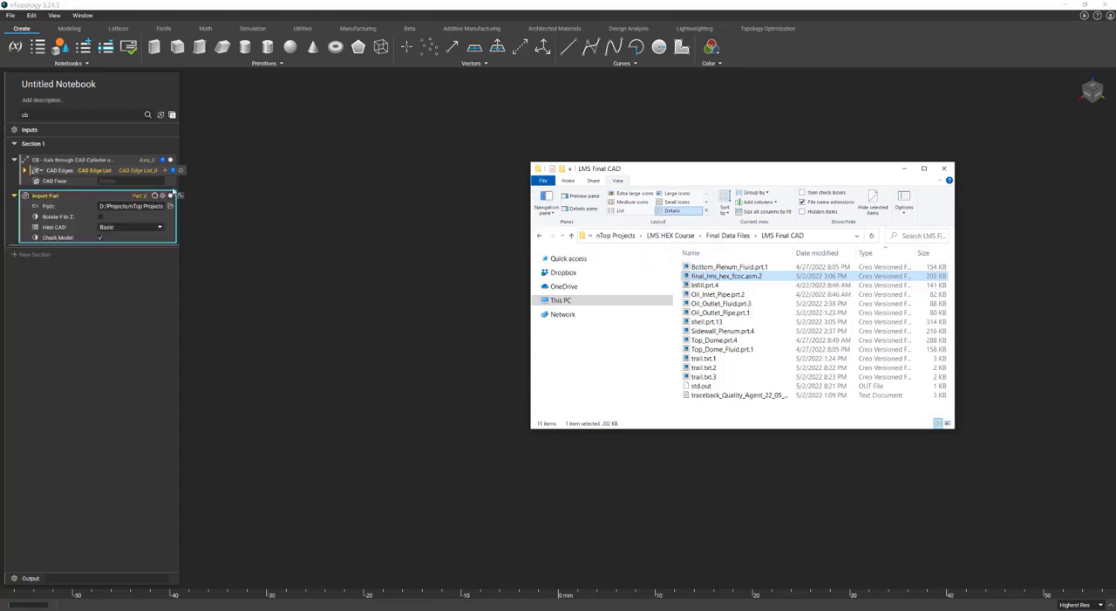
click(98, 200)
scroll(855, 469, down, 6)
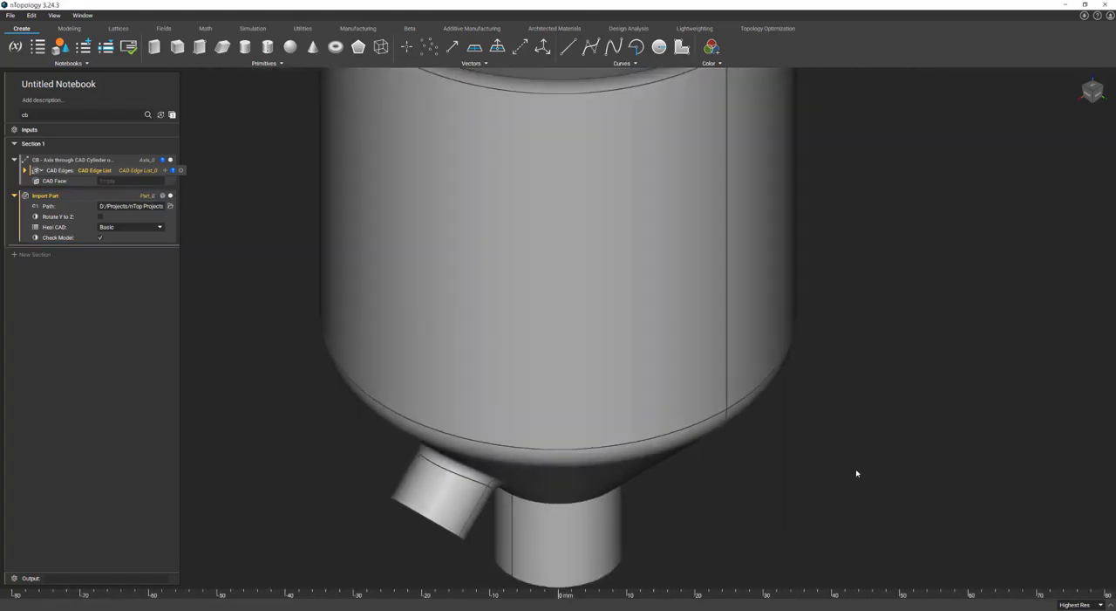
scroll(670, 382, down, 4)
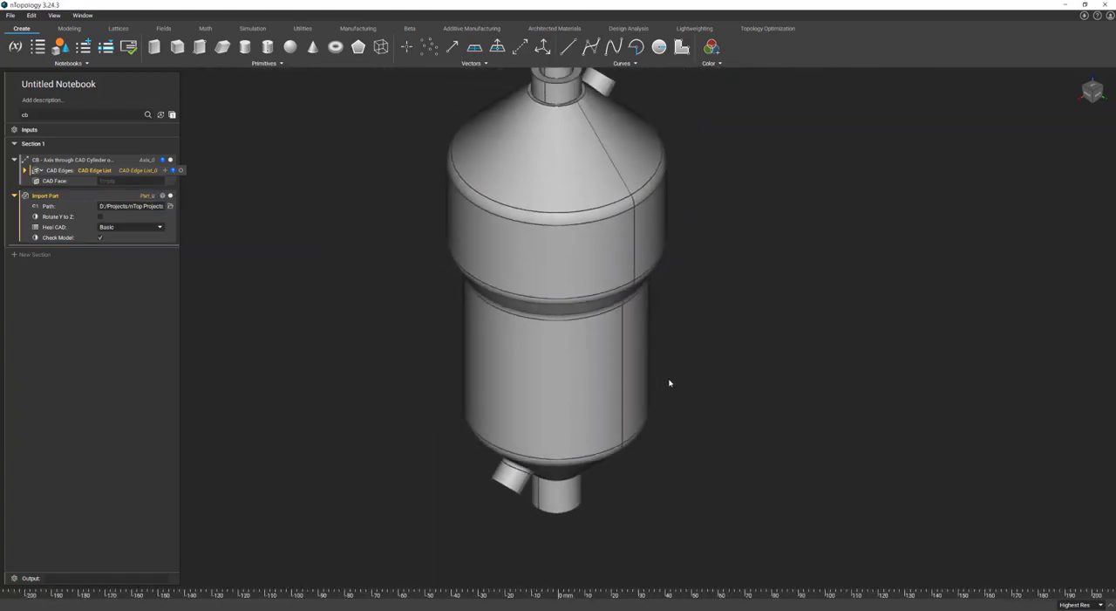
Create a CAD body variable in the notebook from bodies[0] in the imported assembly's properties.
click(575, 355)
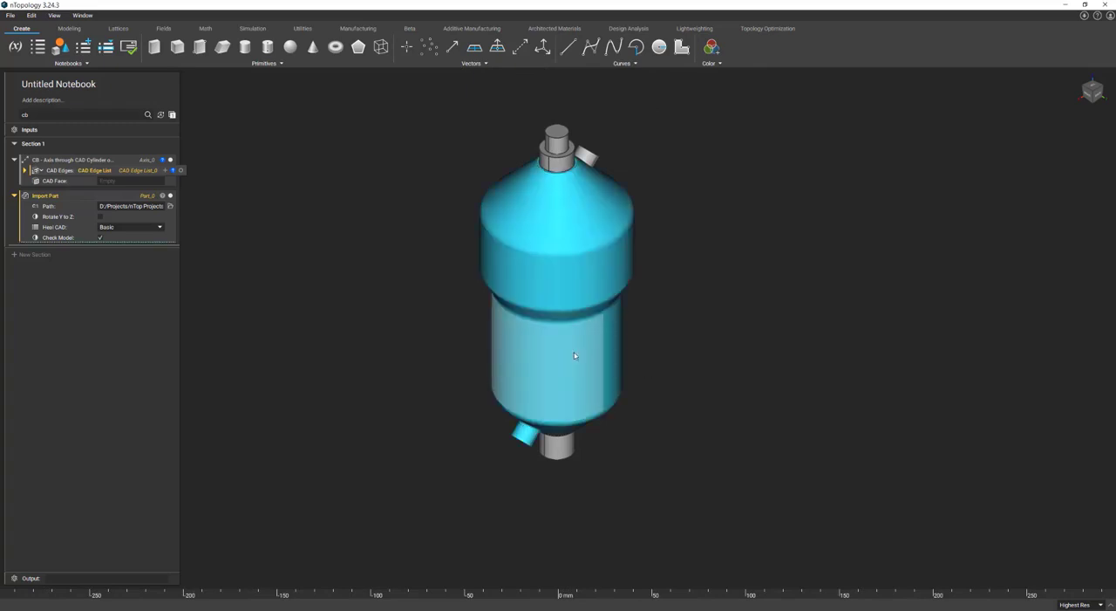
right_click(575, 355)
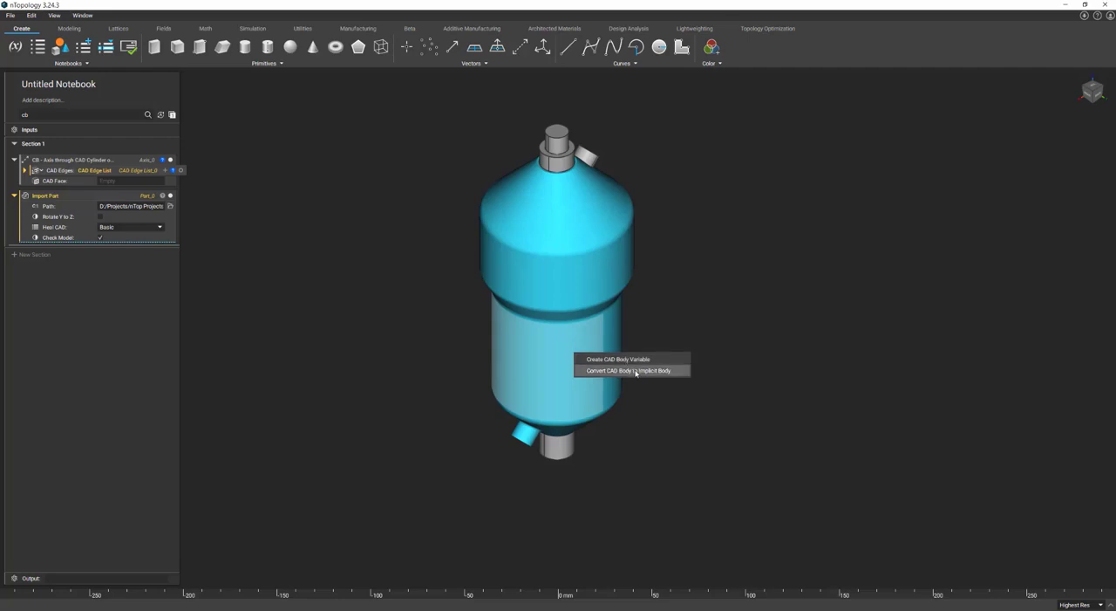
click(163, 197)
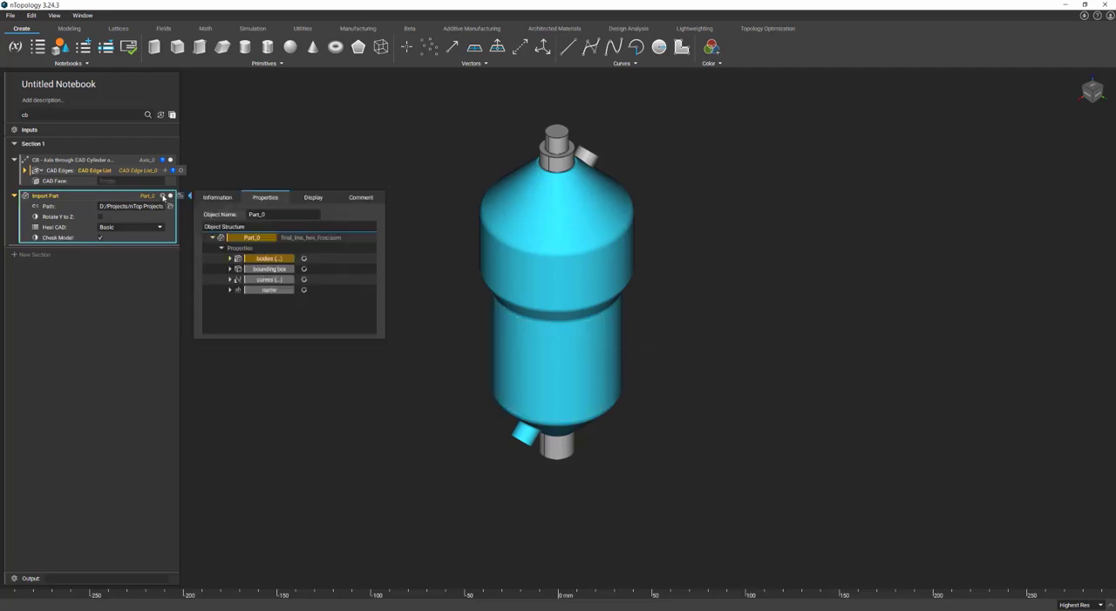
click(232, 259)
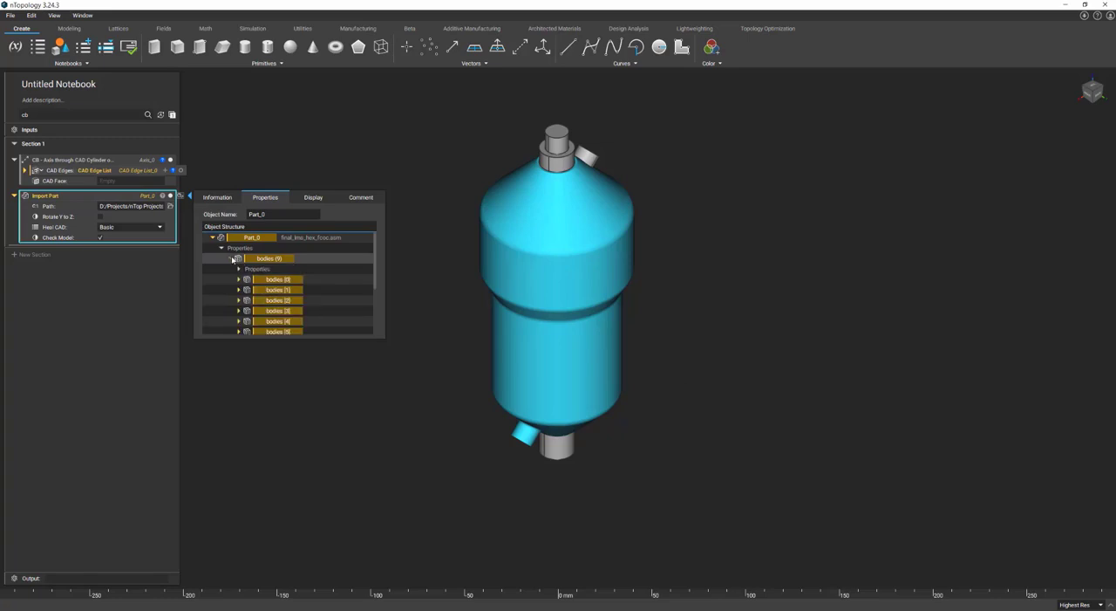
drag(259, 277, 145, 248)
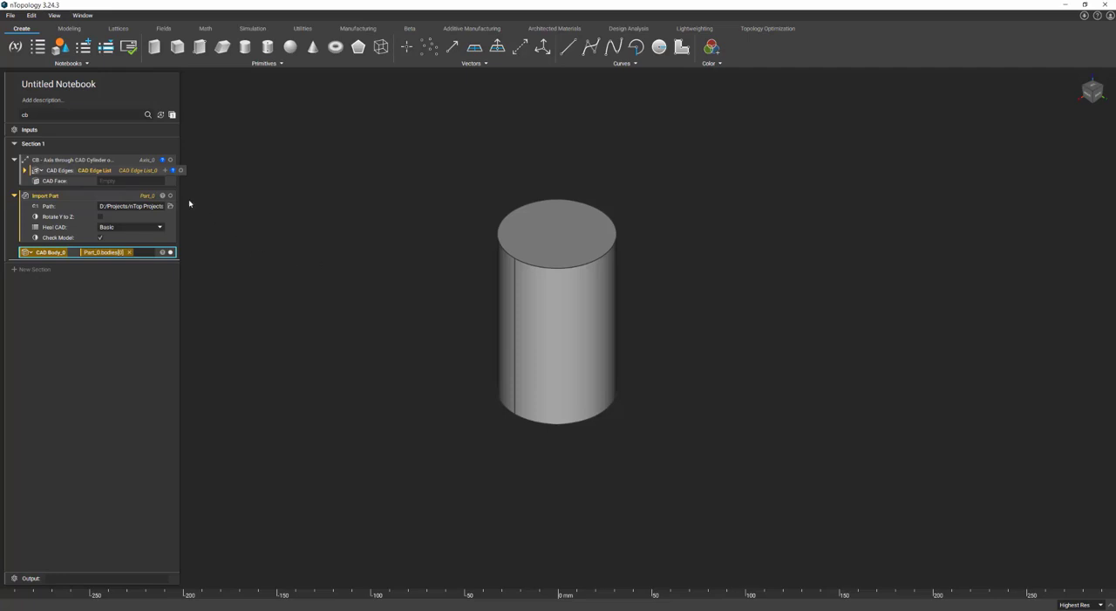
Clear the axis block's CAD Edges input, and create an edge list and a face variable from the cylinder's top circle and top face.
click(150, 171)
key(Delete)
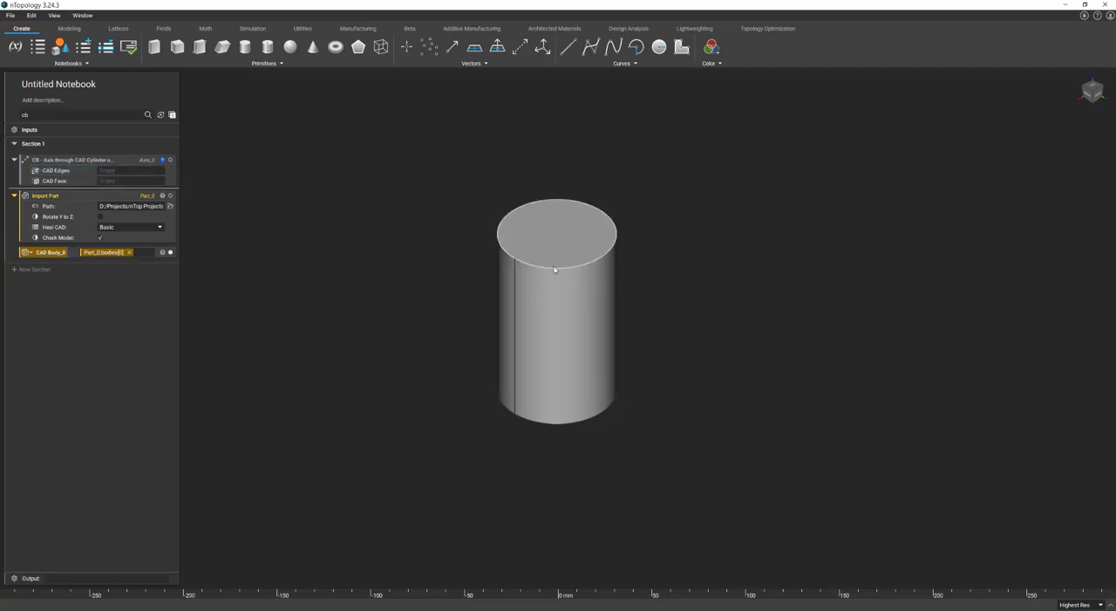
right_click(513, 243)
click(516, 245)
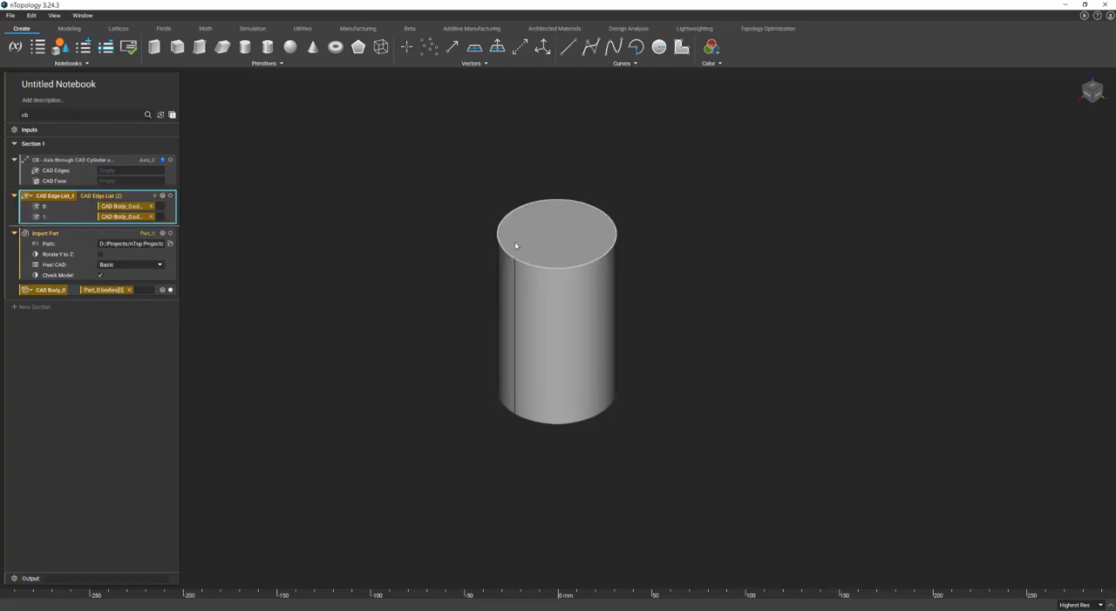
right_click(560, 250)
click(560, 250)
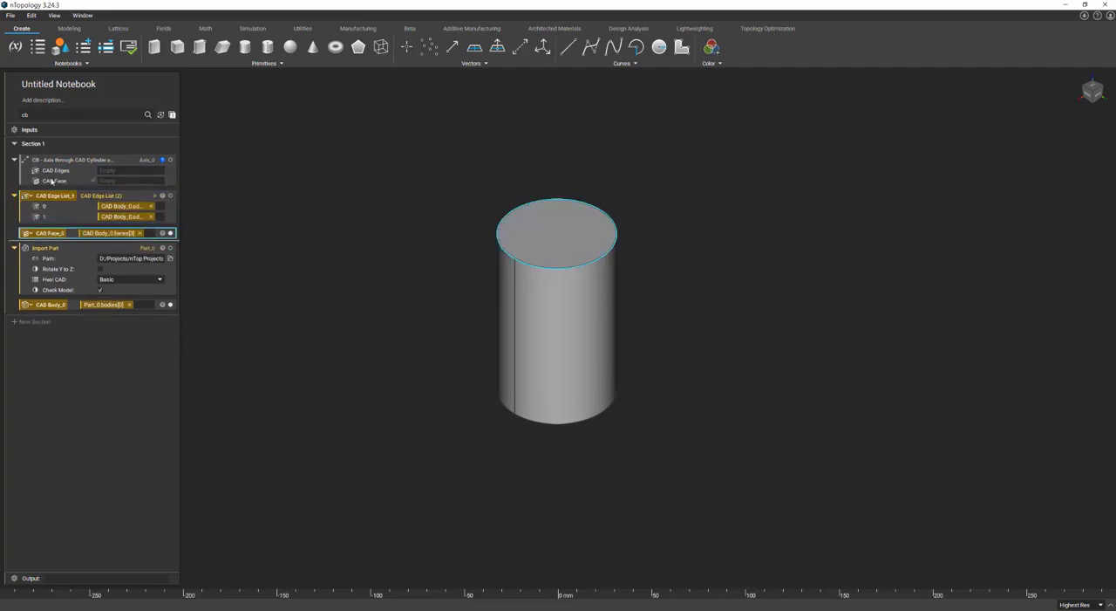
Assign the new edge list and face variable to the CAD Edges and CAD Face inputs and display the resulting axis.
drag(54, 196, 127, 171)
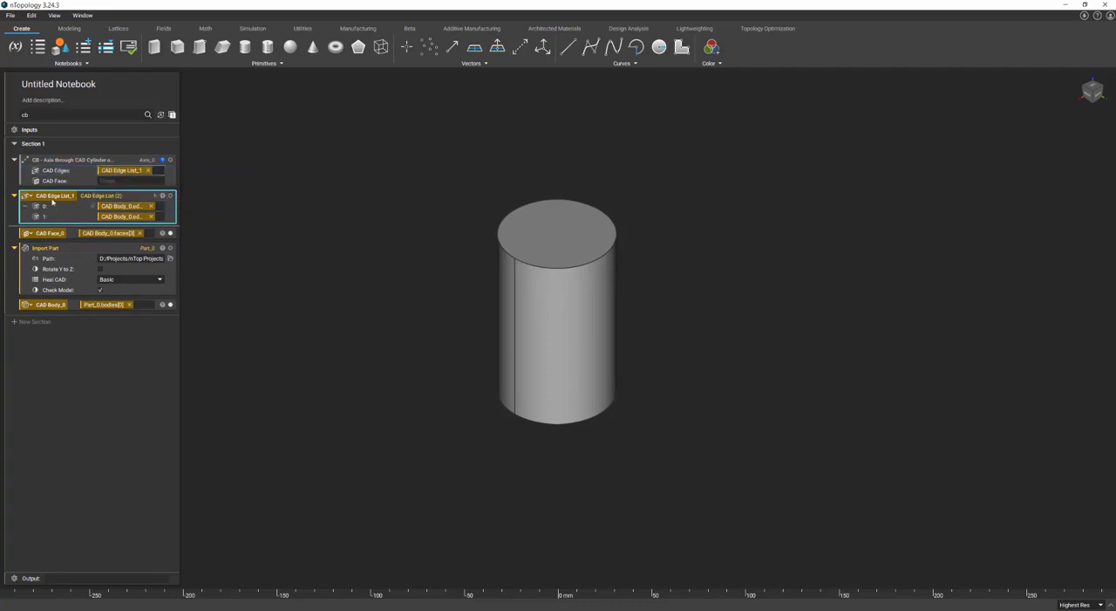
drag(58, 233, 119, 183)
click(171, 160)
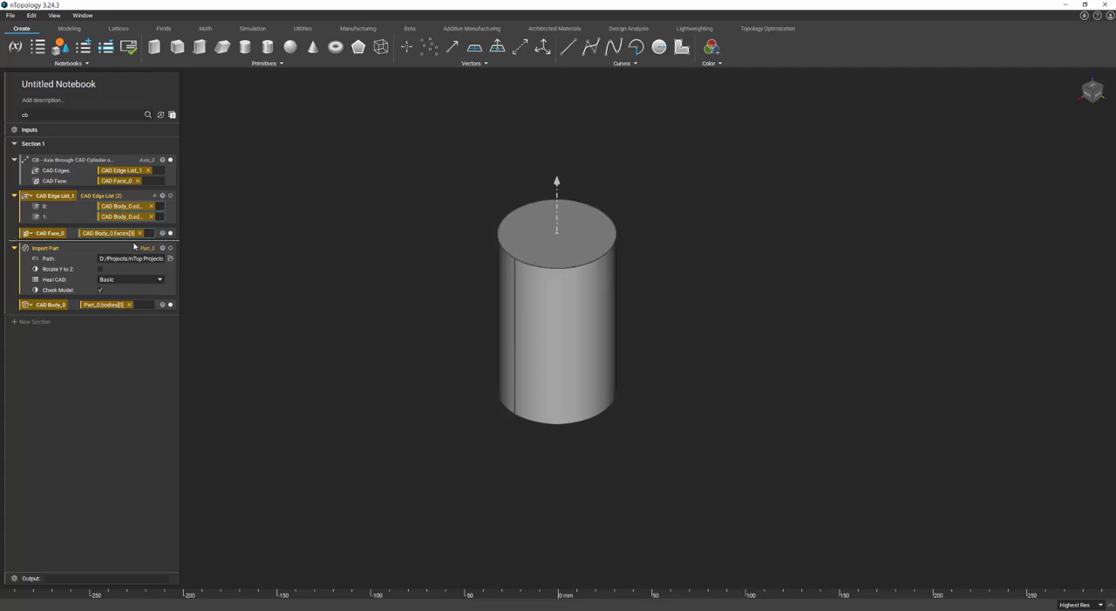
click(98, 166)
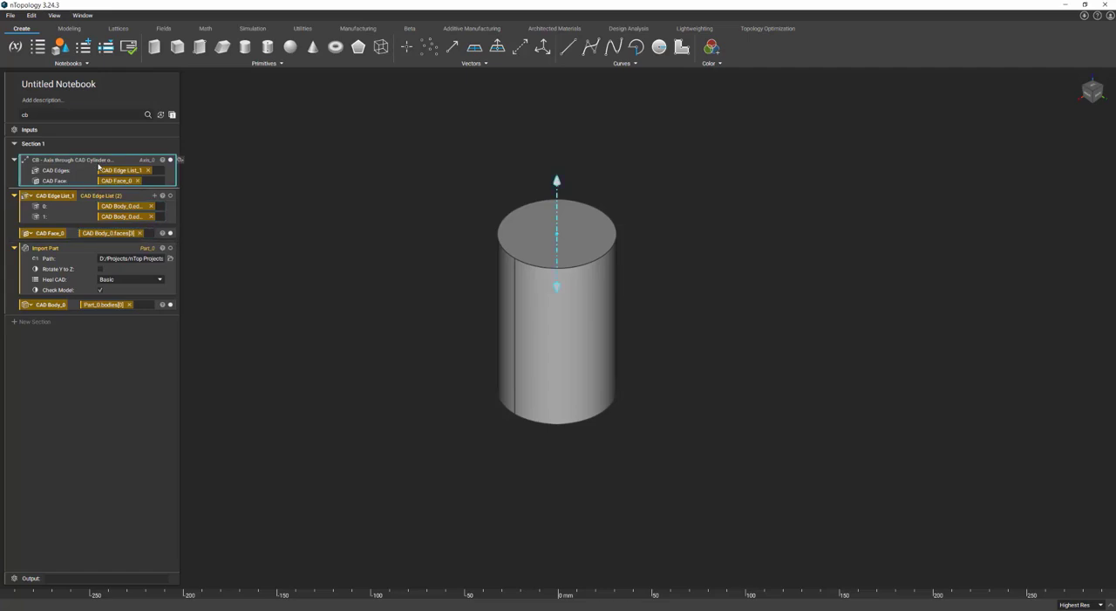
click(94, 252)
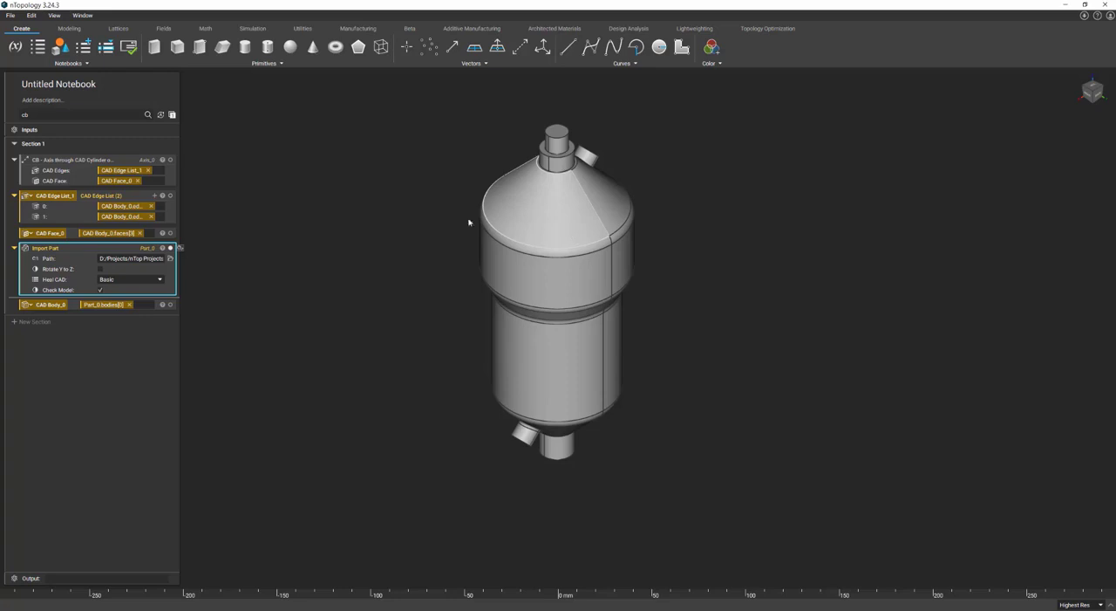
Delete the axis block, edge list, face variable, imported assembly and body variable to empty Section 1.
click(135, 164)
key(Delete)
click(61, 170)
key(Delete)
click(59, 163)
key(Delete)
click(59, 164)
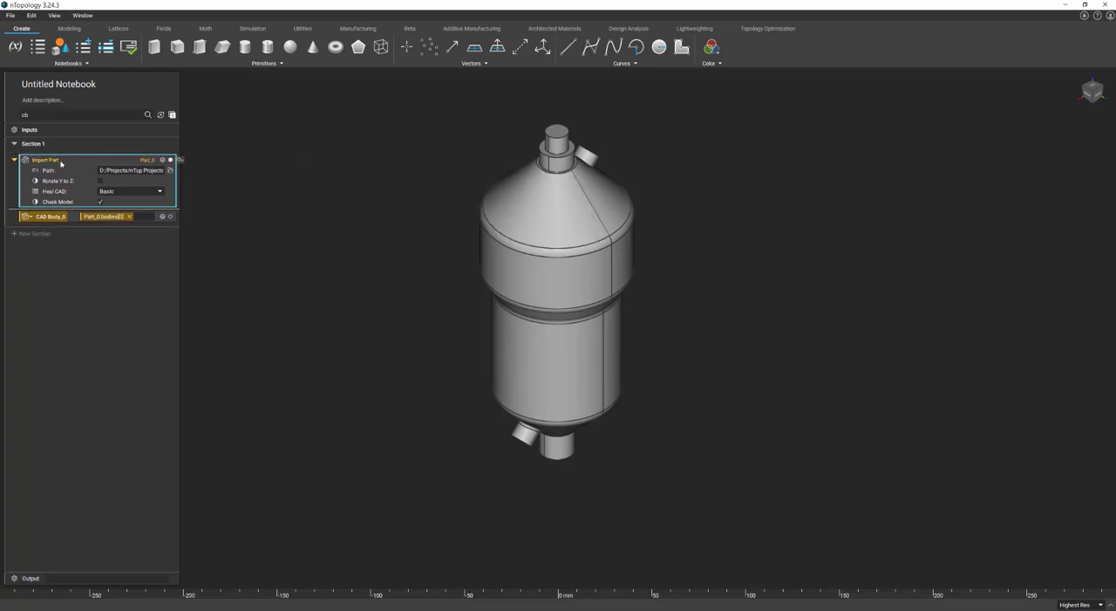
key(Delete)
click(52, 162)
key(Delete)
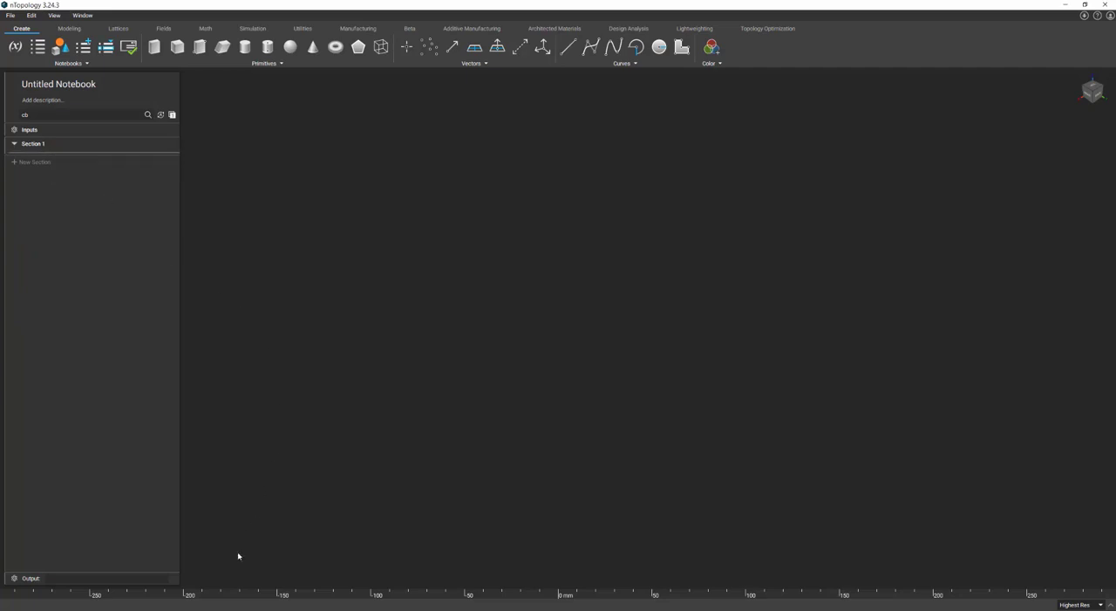
Import all nine .prt files from the LMS Final CAD folder, leaving out the final_lms_hex_fcoc.asm.2 assembly.
mouse_move(224, 607)
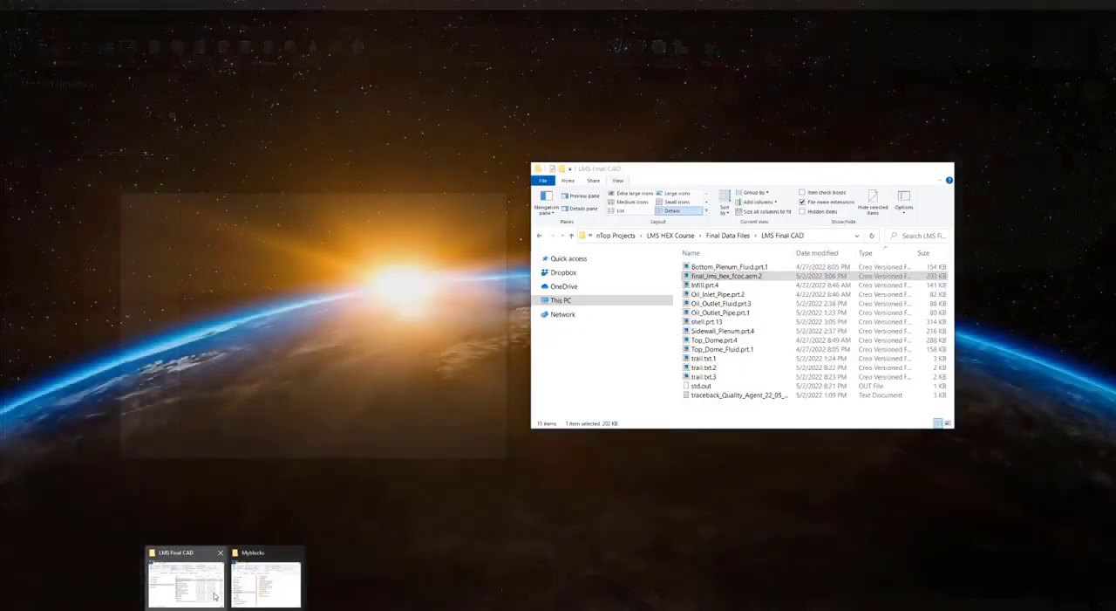
click(187, 580)
click(726, 266)
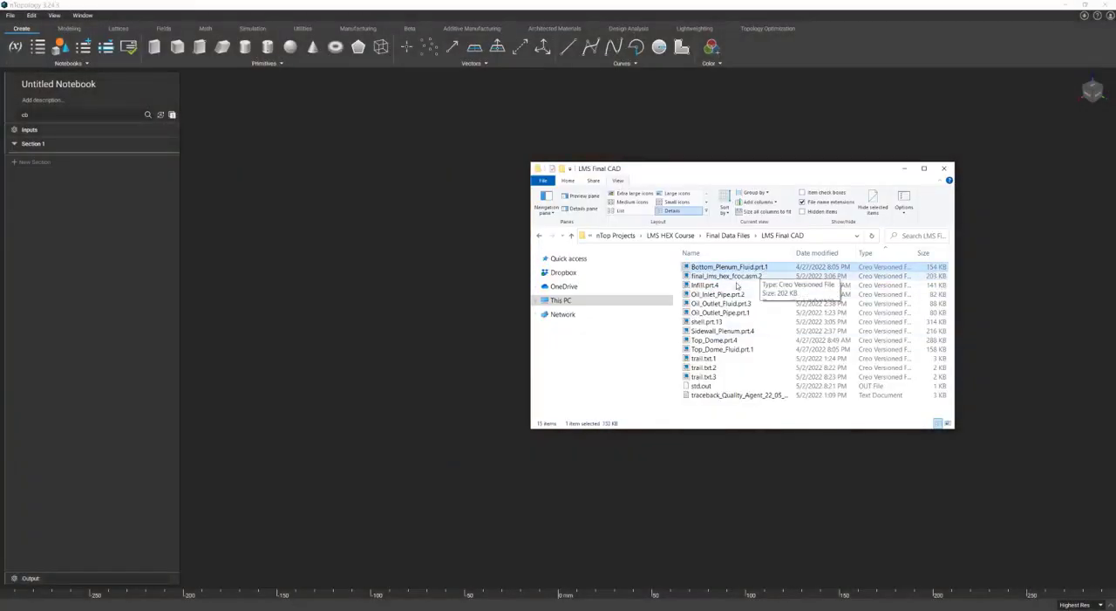
ctrl+click(707, 284)
ctrl+click(719, 294)
ctrl+click(721, 302)
ctrl+click(722, 312)
ctrl+click(708, 321)
ctrl+click(722, 330)
ctrl+click(716, 339)
ctrl+click(723, 349)
drag(729, 335, 287, 274)
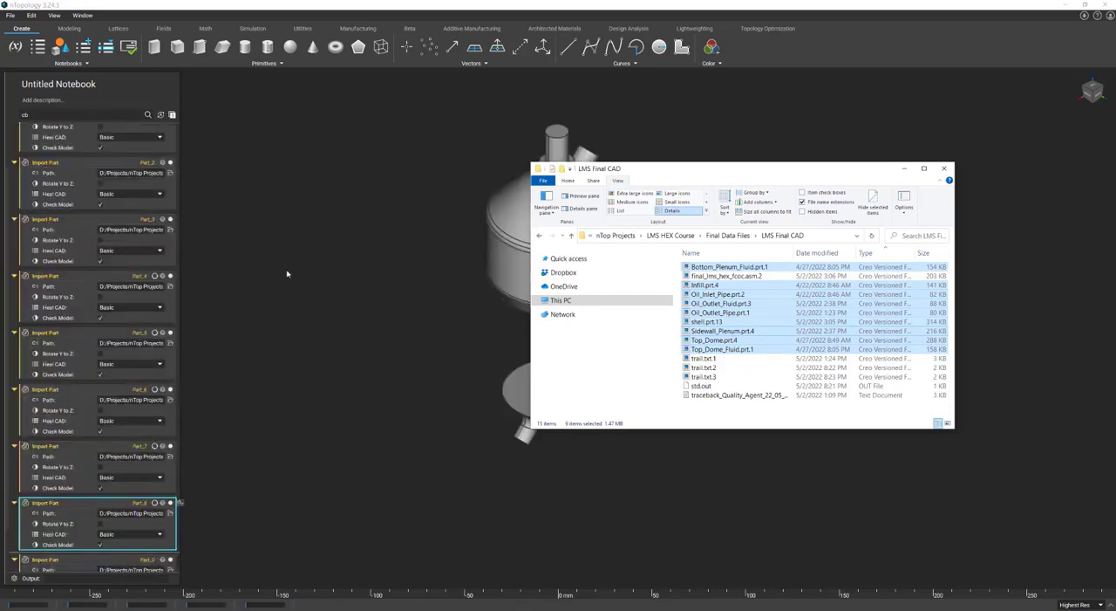
scroll(111, 319, up, 2)
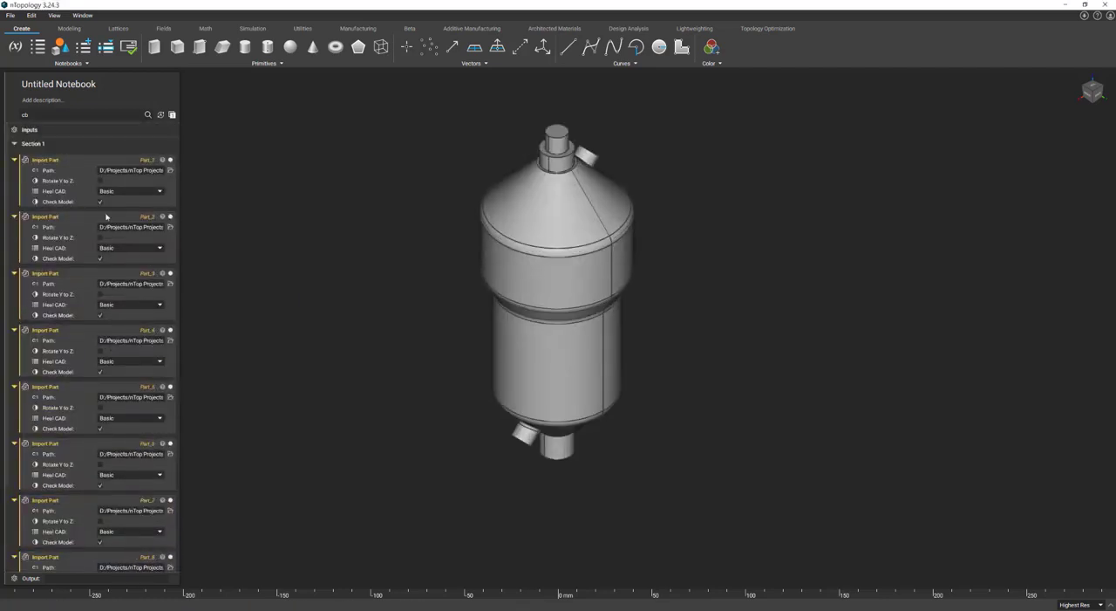
Isolate the first imported part, inspect it from below, and rename it Top Dome.
click(87, 164)
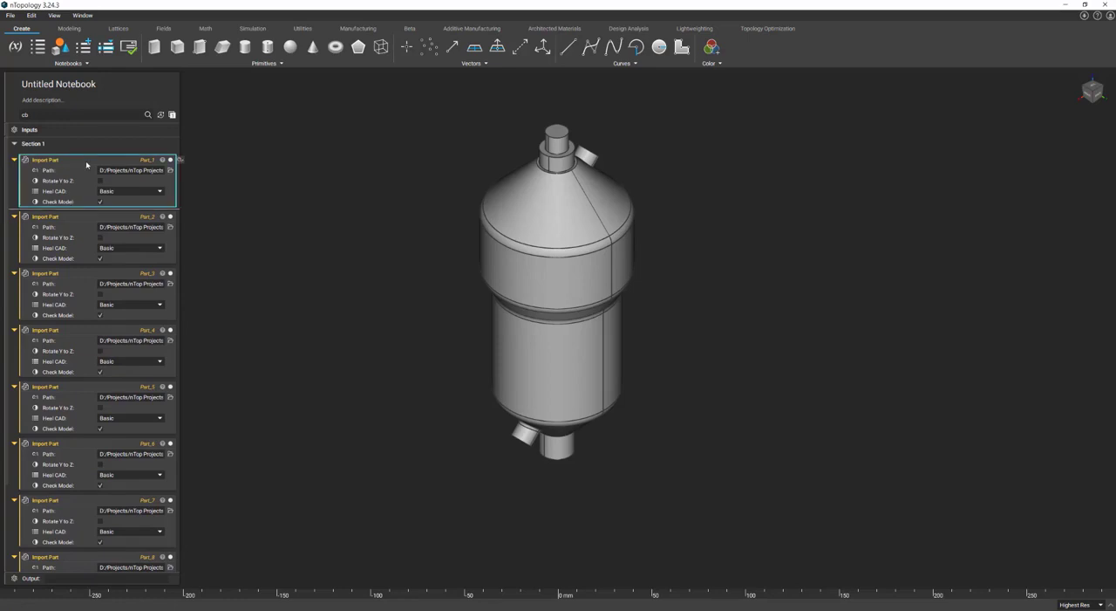
key(i)
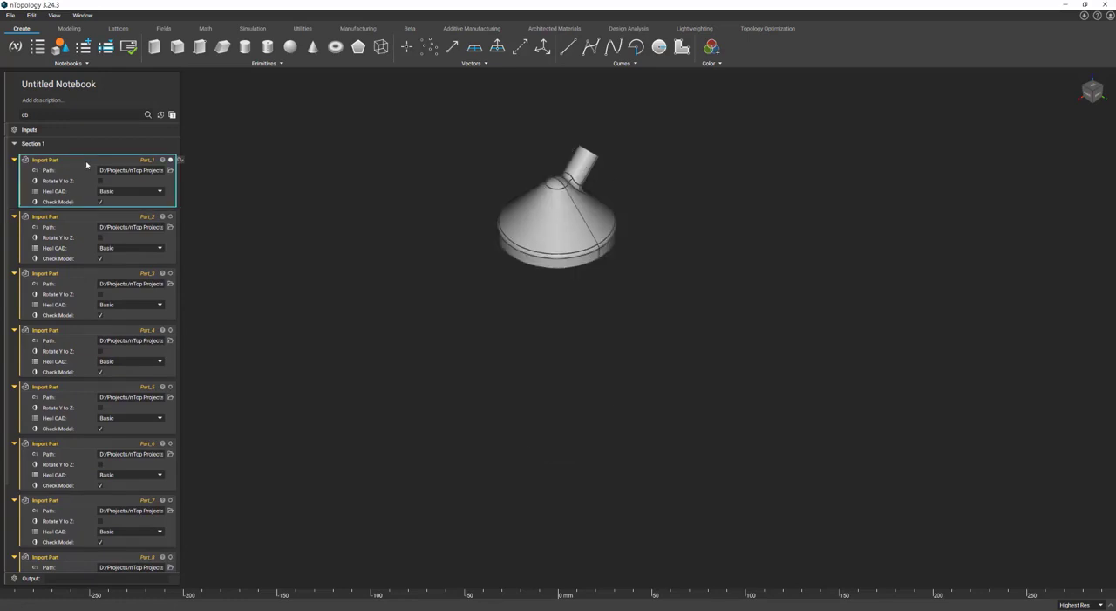
right_drag(550, 248, 563, 112)
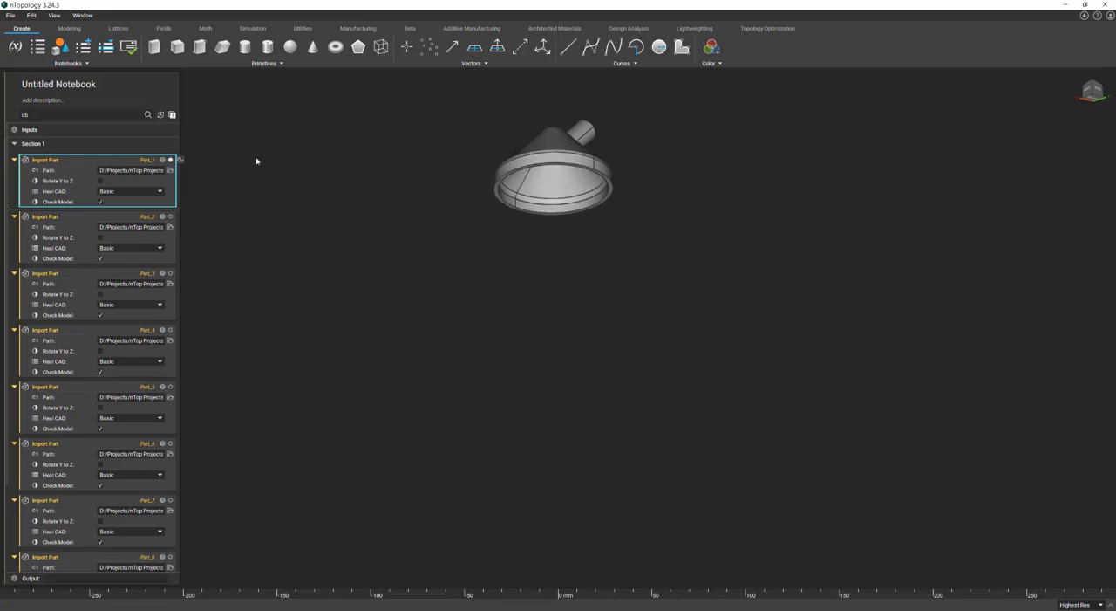
click(160, 171)
click(151, 163)
double_click(143, 164)
text(Top Dome)
Rename the second imported part Top Dome Fluid and the third Bottom Plenum.
click(144, 218)
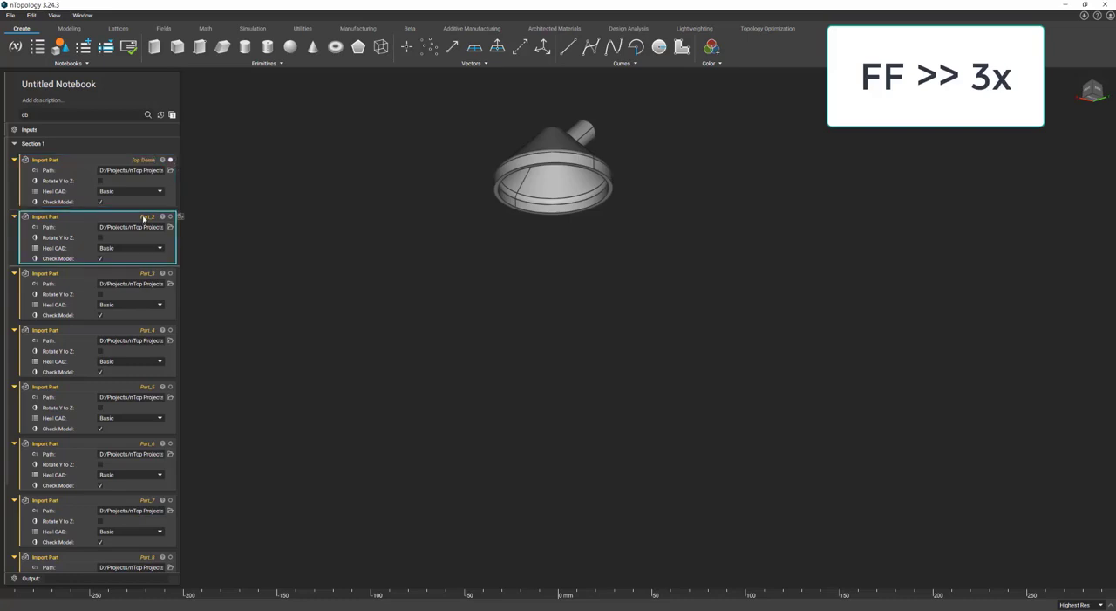
double_click(144, 218)
text(Top Dome Flat)
click(148, 274)
double_click(147, 273)
text(Bottom Pieces)
Rename the fourth imported part Infill and the fifth Oil Inlet.
click(148, 330)
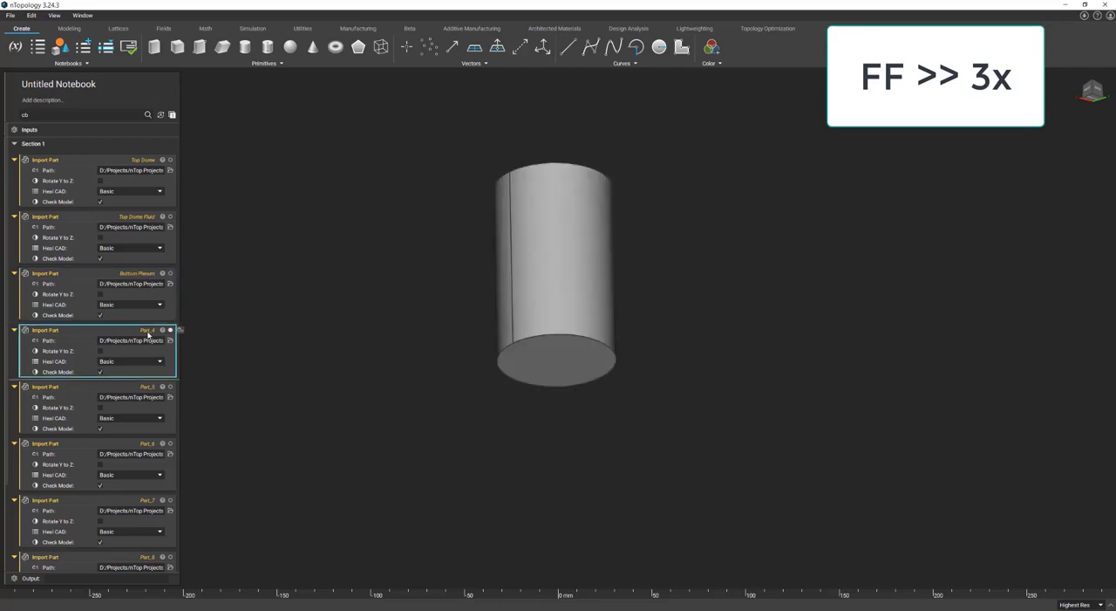
click(148, 387)
double_click(146, 386)
text(Oil Inlet)
Rename the sixth imported part Oil Outlet Fluid and the seventh Oil Outlet Pipe.
click(146, 445)
double_click(146, 444)
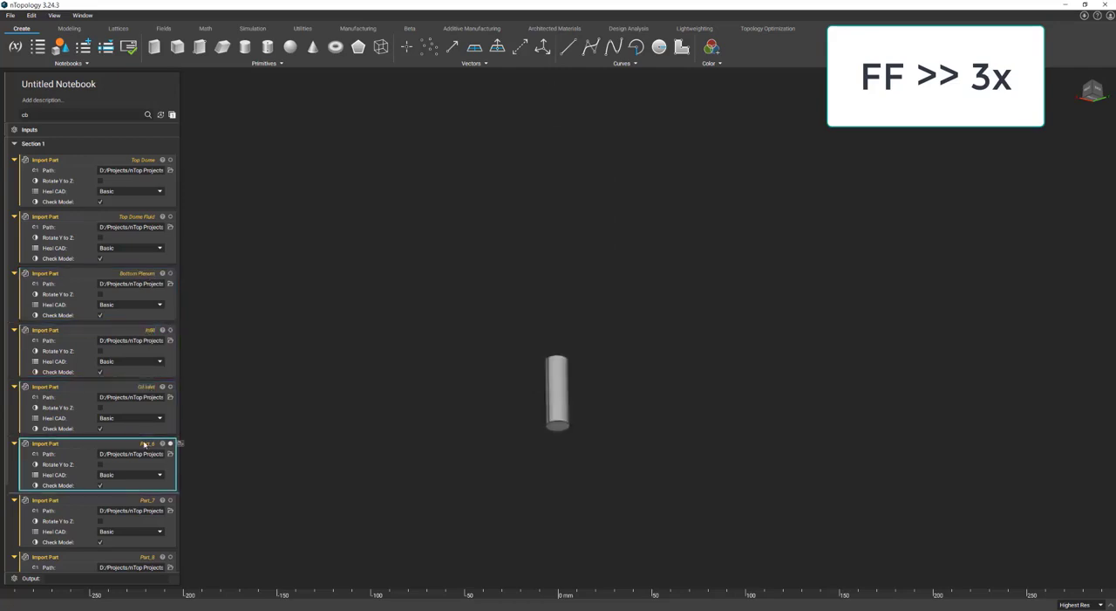
text(Oil Outlet Fluid)
key(Return)
click(134, 503)
double_click(135, 504)
text(Oil Inlet)
key(BackSpace)
key(BackSpace)
key(BackSpace)
key(BackSpace)
key(BackSpace)
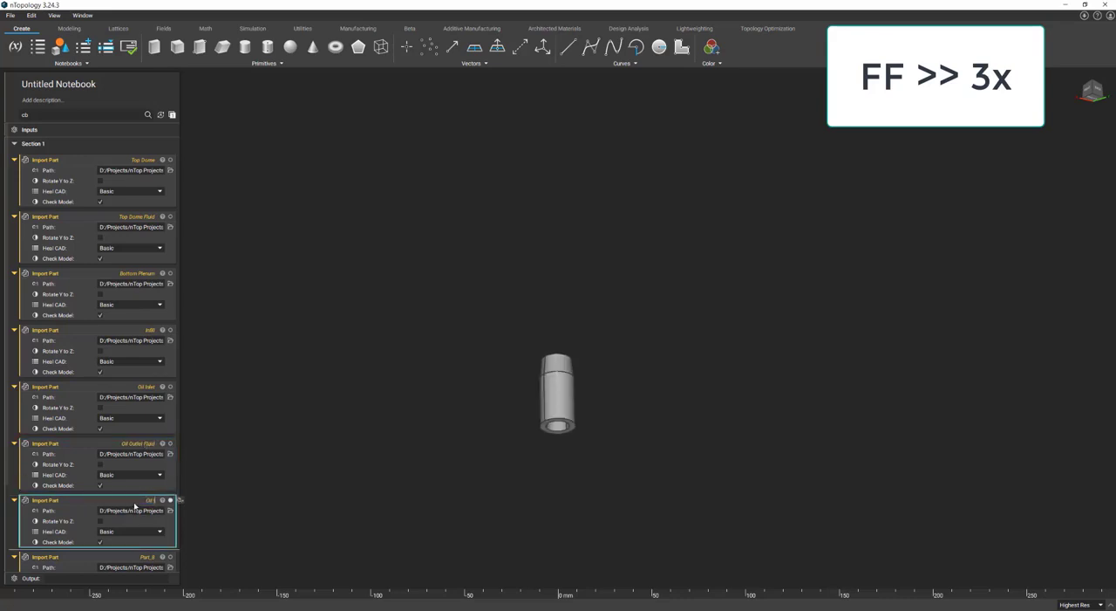
text(Outlet Pipe)
Rename the eighth imported part Shell and the ninth Sidewall Plenum.
scroll(140, 504, down, 1)
click(153, 508)
double_click(147, 504)
text(Shaft)
click(148, 561)
double_click(147, 561)
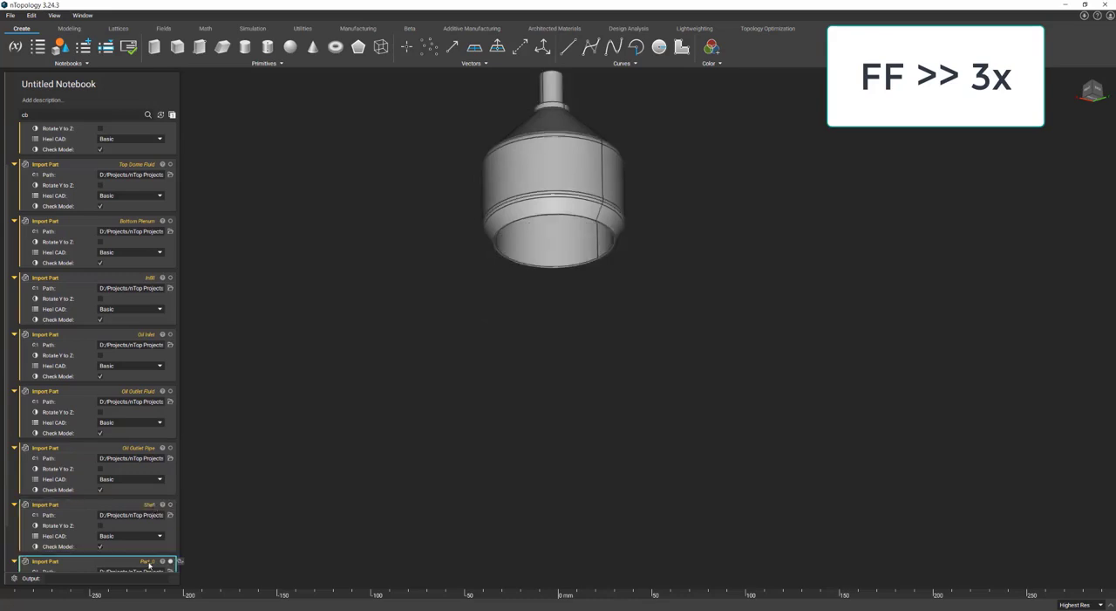
text(Sidewall Plenum)
scroll(149, 564, down, 1)
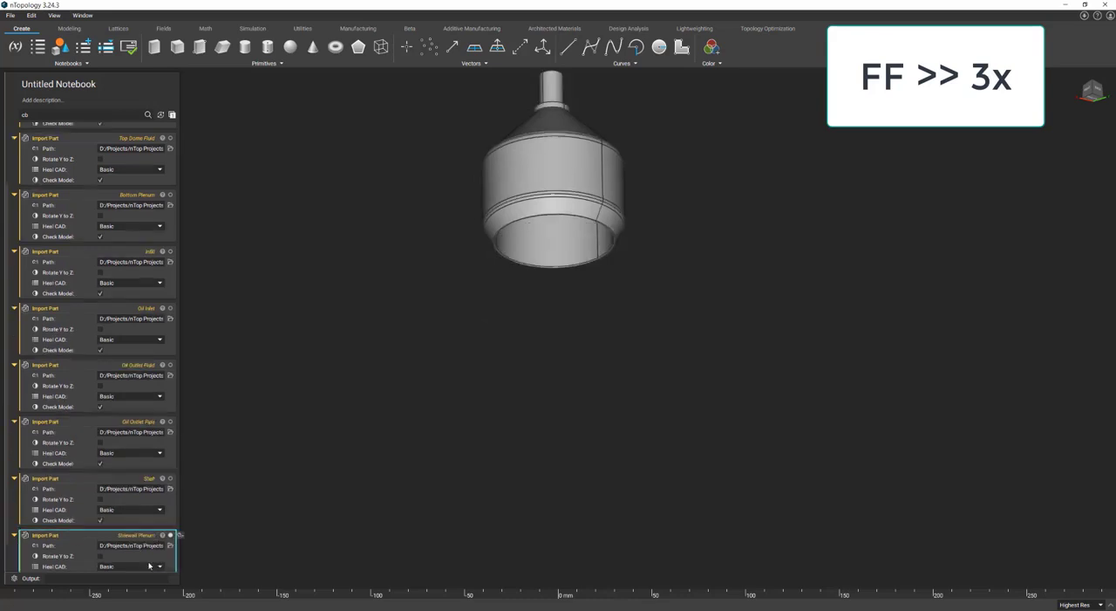
Extend the name of the Oil Inlet part to Oil Inlet Pipe.
click(154, 283)
text(Pipe)
scroll(155, 284, up, 2)
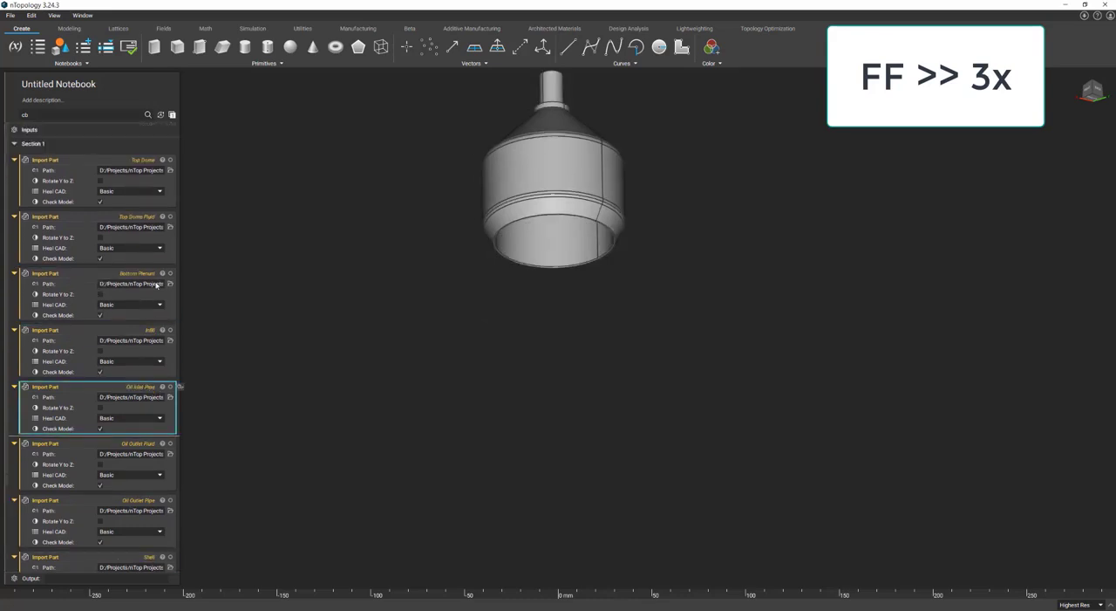
Collapse all nine Import Part blocks, from Top Dome through Sidewall Plenum, in the notebook's first section.
click(15, 160)
click(15, 174)
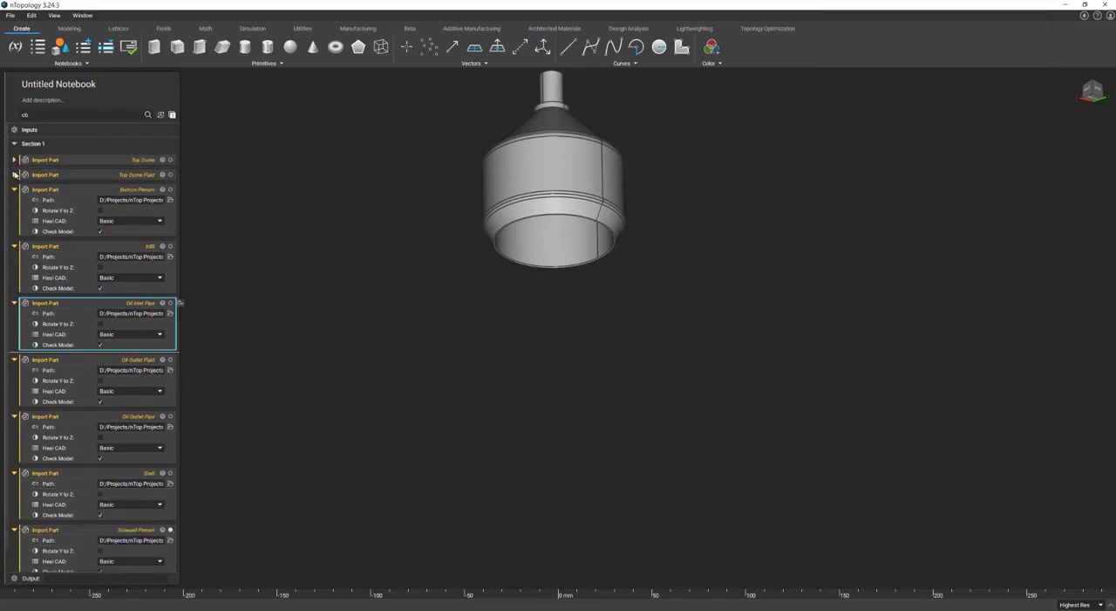
click(15, 189)
click(15, 204)
click(15, 219)
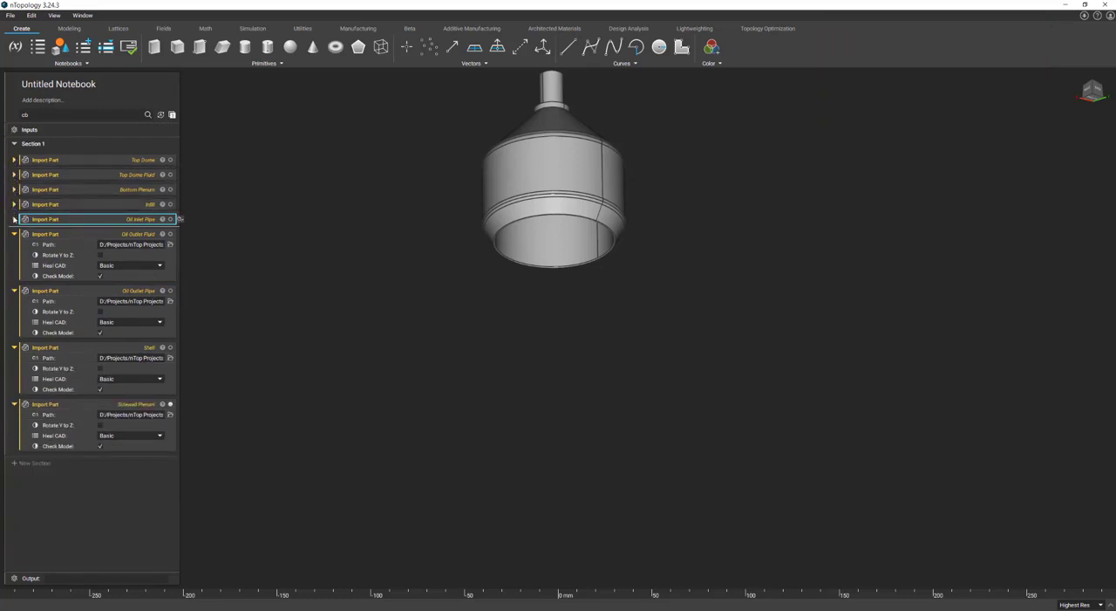
click(15, 234)
click(15, 249)
click(15, 263)
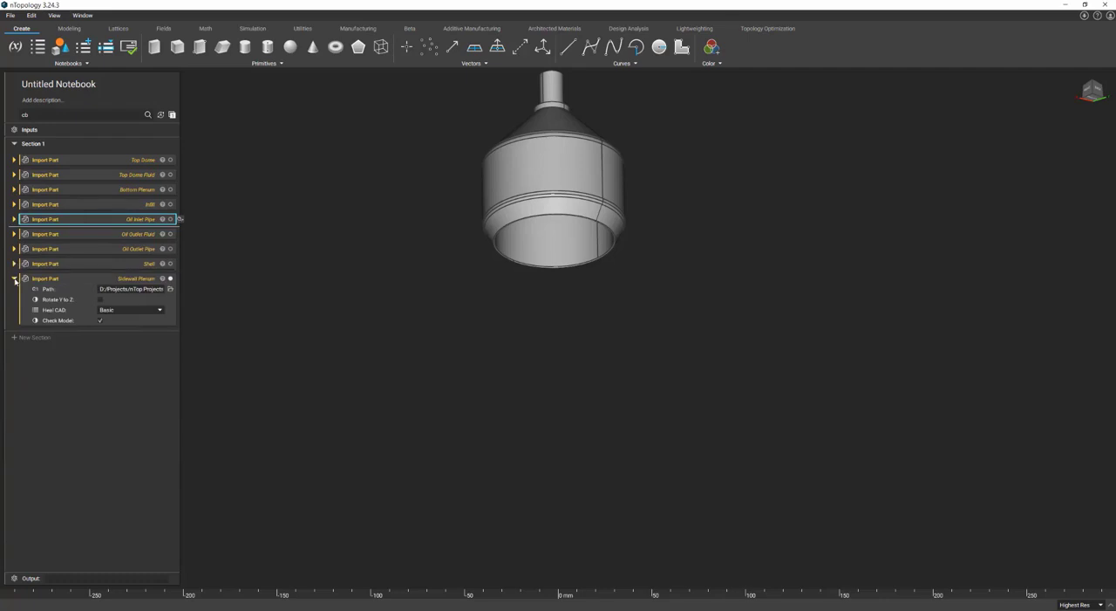
click(14, 278)
Rename the section holding the imported parts as Imported CAD Data.
click(44, 145)
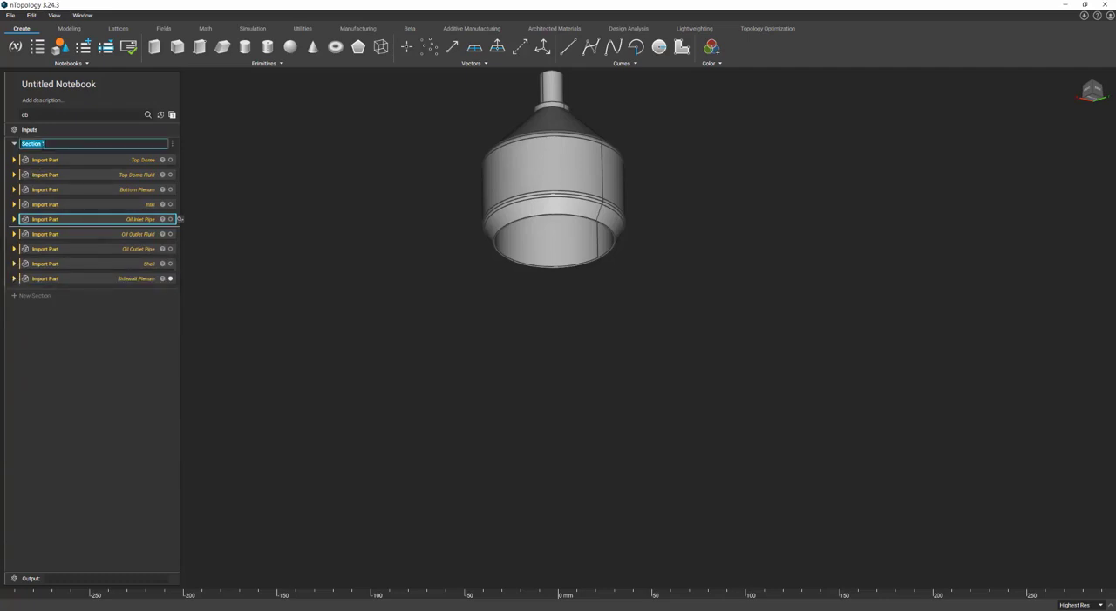
text(Imported CAD Data)
key(Return)
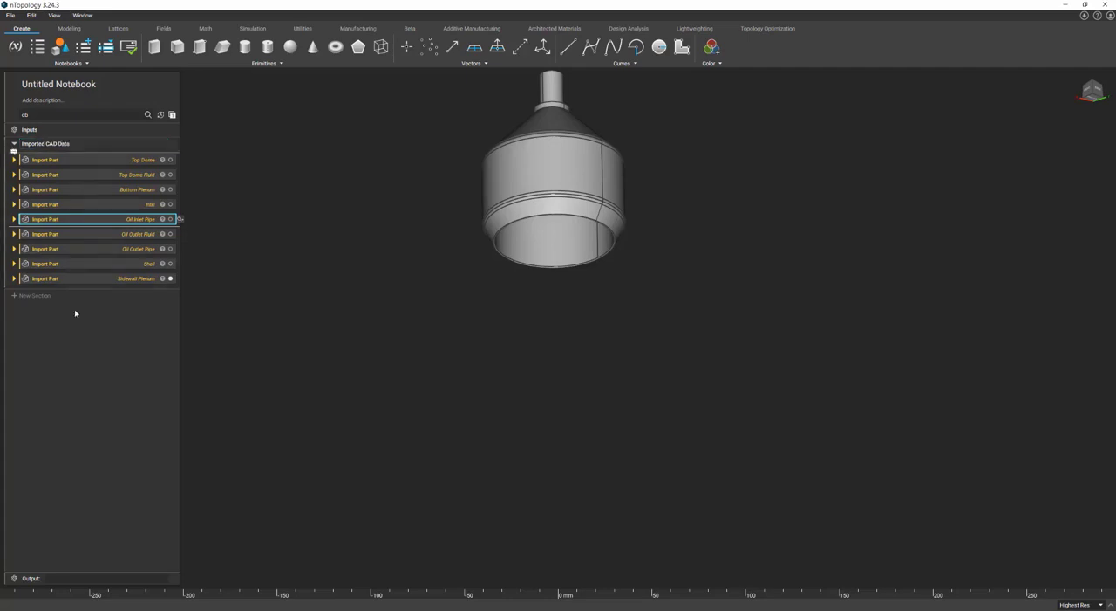
Add two new sections below the imported parts and name the first one CAD + Solid Bodies.
click(42, 295)
click(44, 314)
text(C)
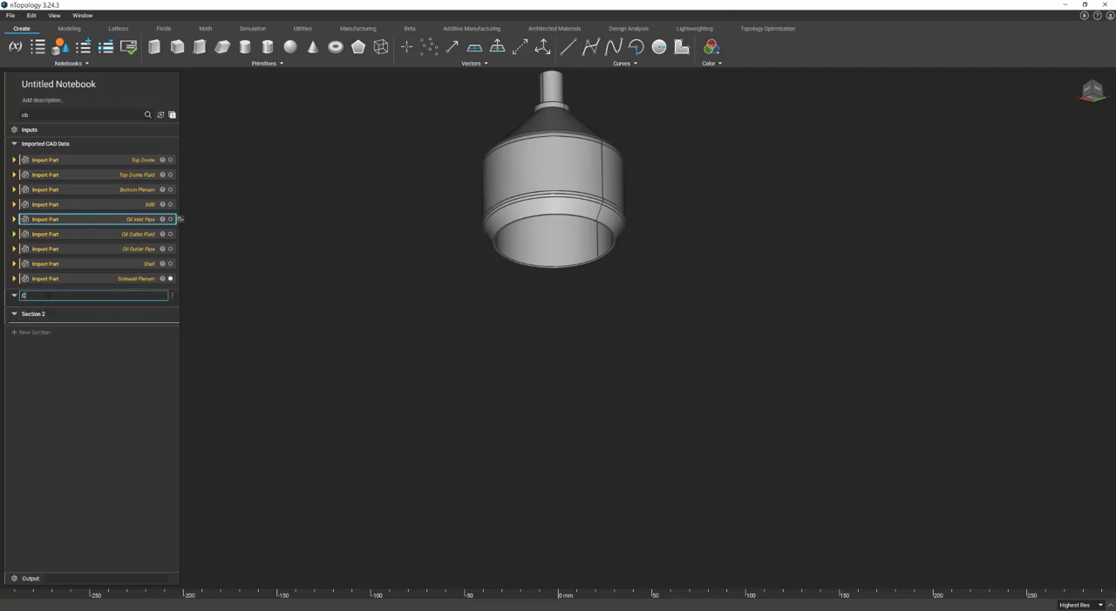
text(AD + Solid Bodies)
key(Return)
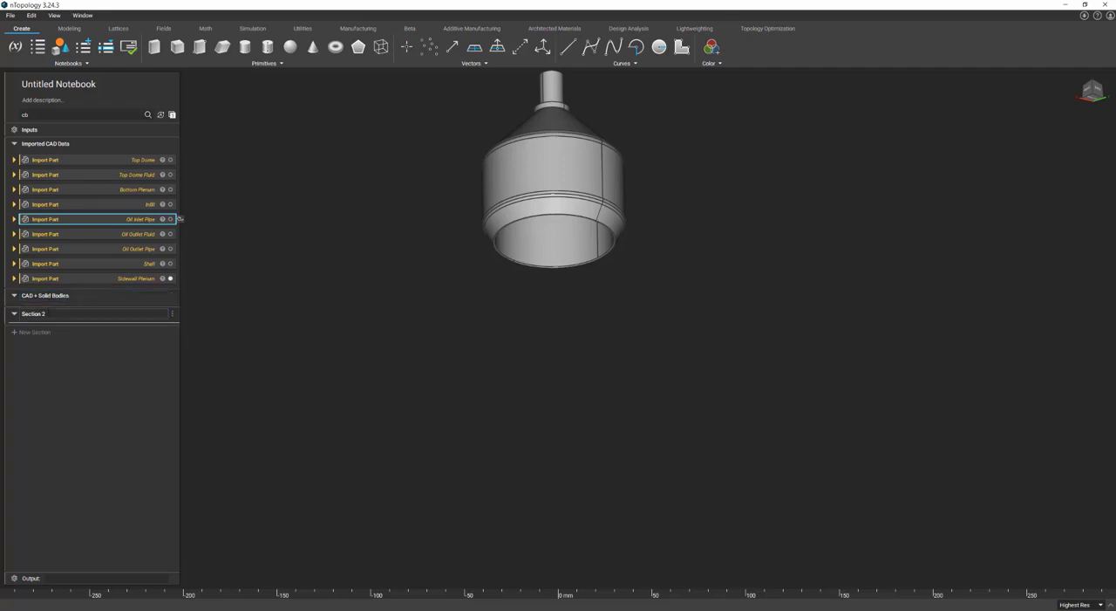
Rename the second new section as CAD + Fluid Bodies.
double_click(46, 313)
text(CAD + Fluid B)
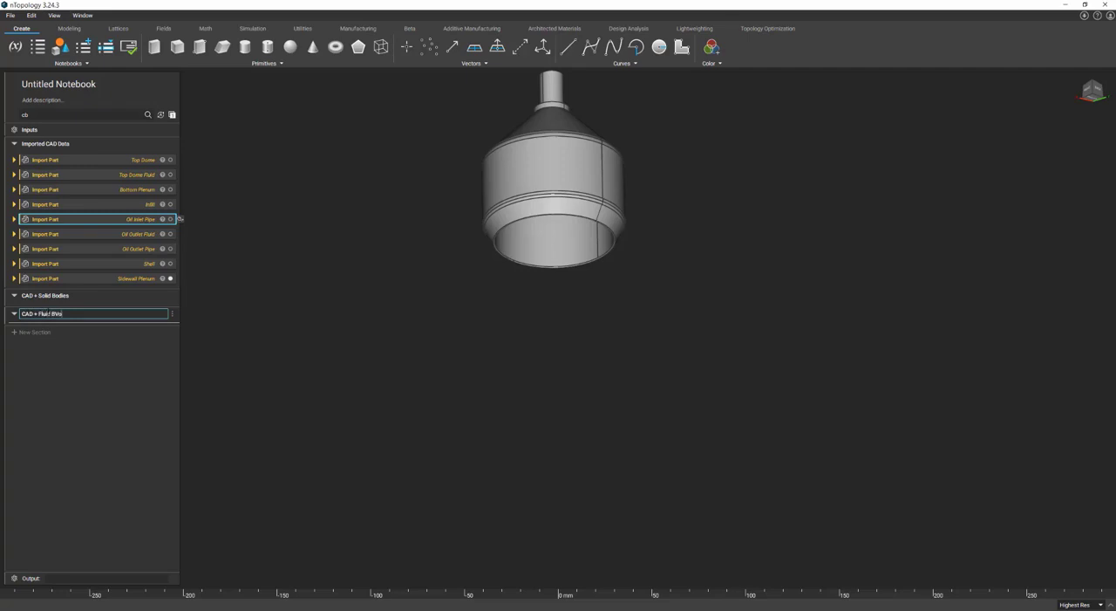
text(odies)
key(Return)
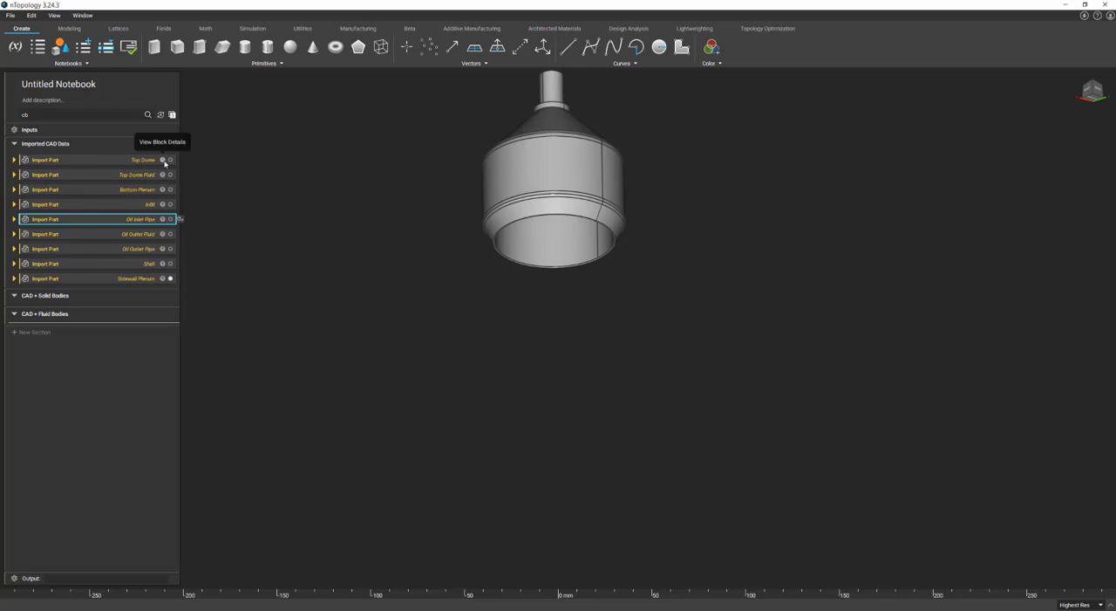
Extract the single CAD body from the Top Dome part's properties as a variable in the CAD + Solid Bodies section.
click(163, 161)
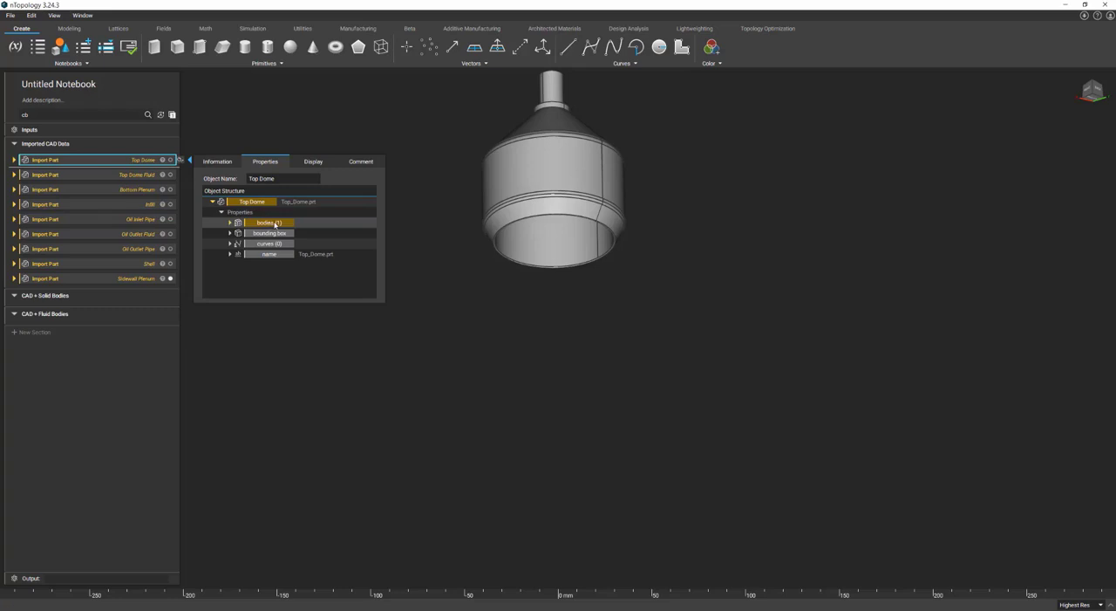
click(231, 223)
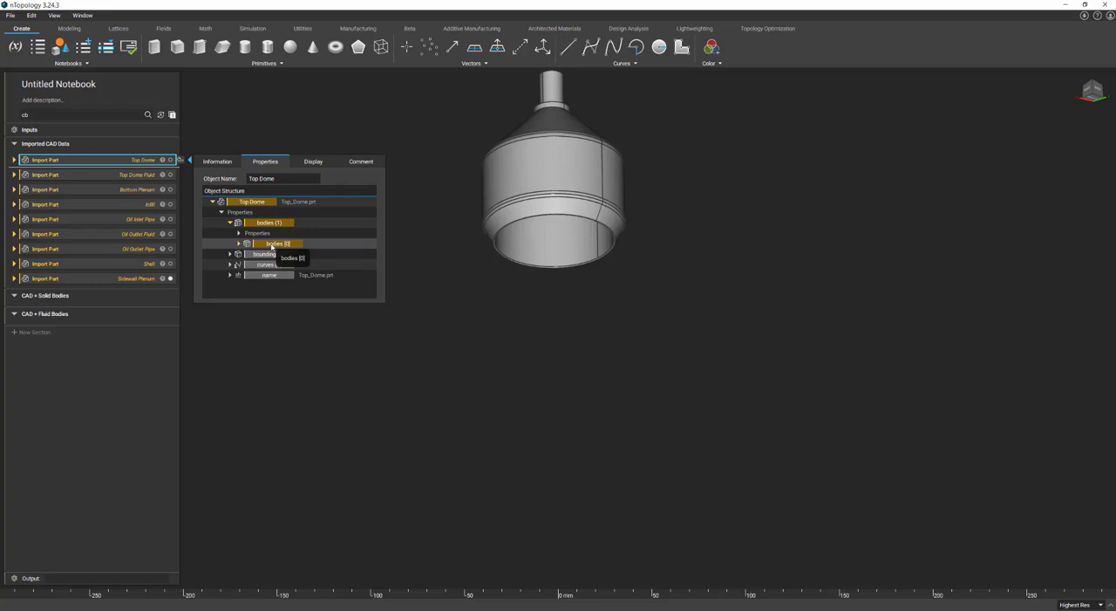
drag(271, 247, 103, 308)
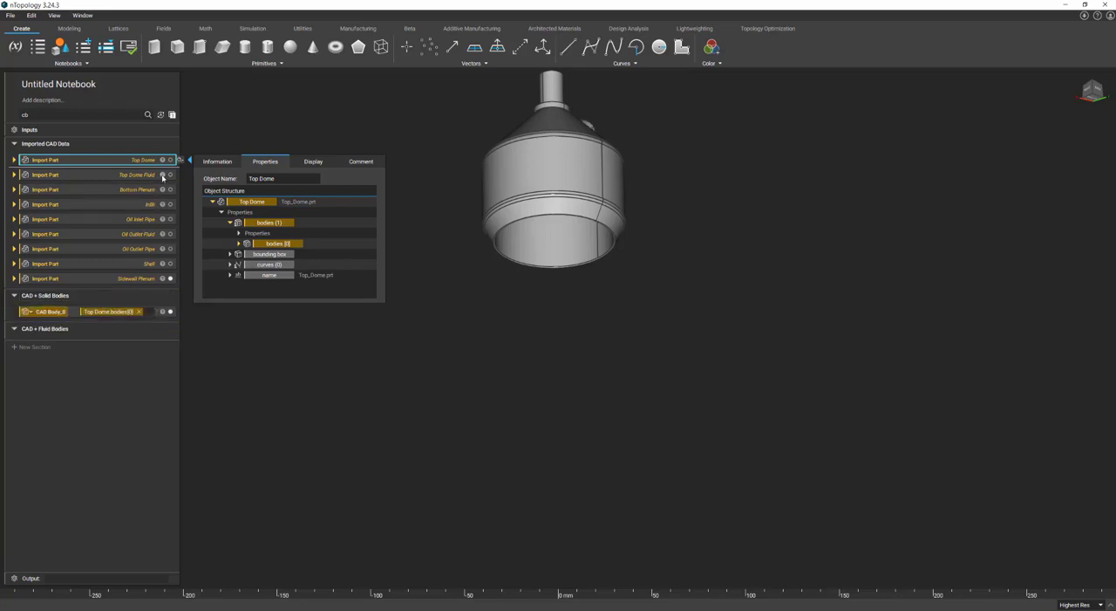
Extract the CAD body of the Top Dome Fluid part as a variable in the CAD + Fluid Bodies section.
click(157, 176)
click(231, 237)
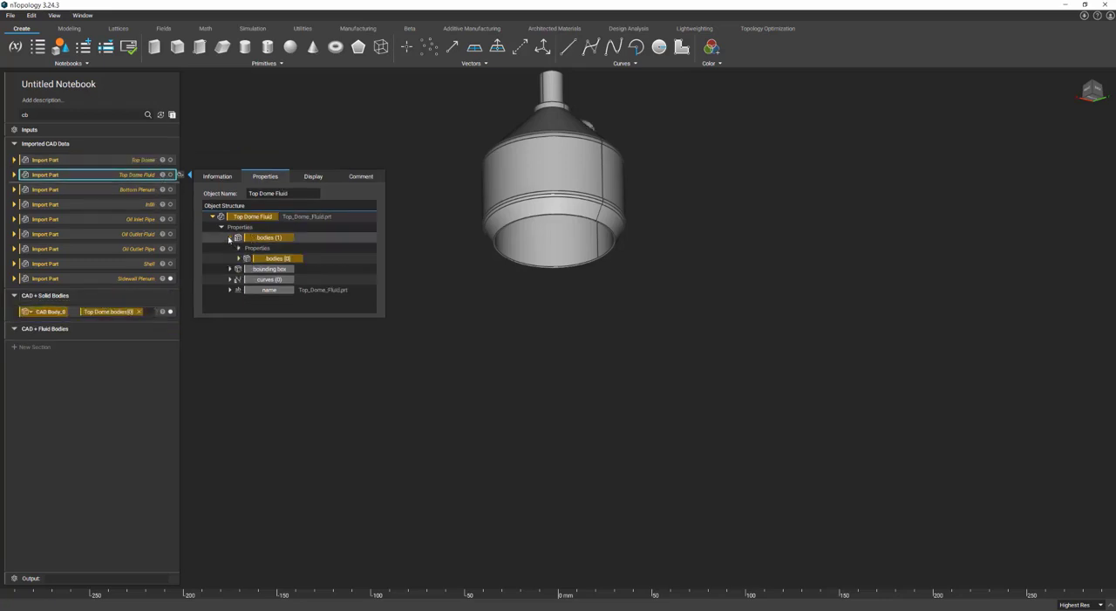
drag(271, 260, 119, 313)
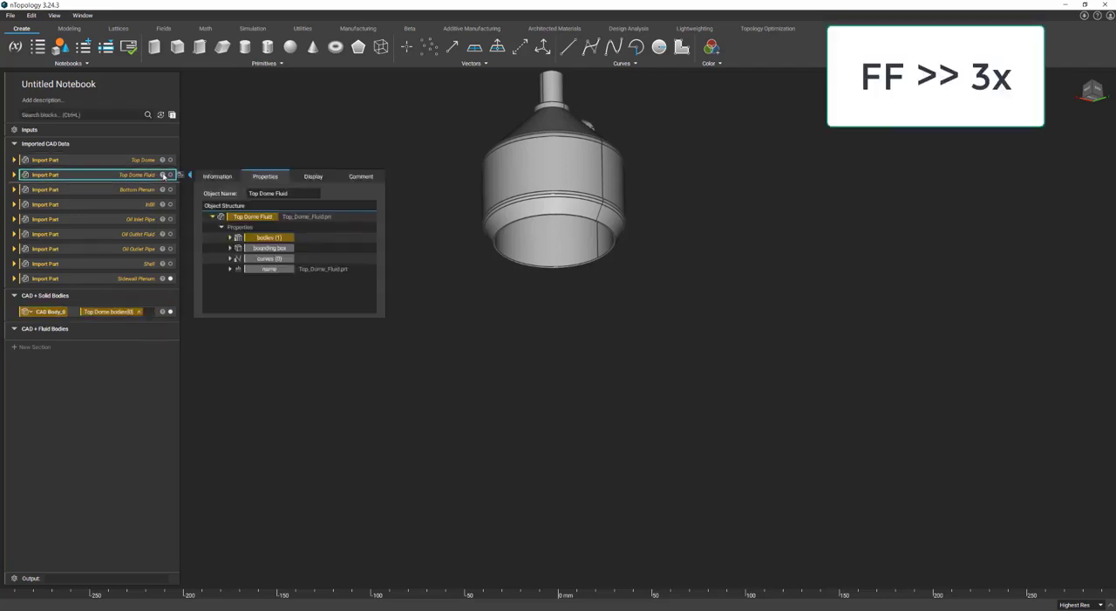
drag(281, 260, 131, 345)
Extract the Bottom Plenum and Infill parts' CAD bodies as variables in the CAD + Fluid Bodies section.
click(136, 189)
click(230, 252)
click(135, 204)
click(230, 267)
drag(277, 288, 123, 345)
Extract the Oil Inlet Pipe body into the CAD + Solid Bodies section and the Oil Outlet Fluid body into CAD + Fluid Bodies.
click(135, 219)
click(230, 281)
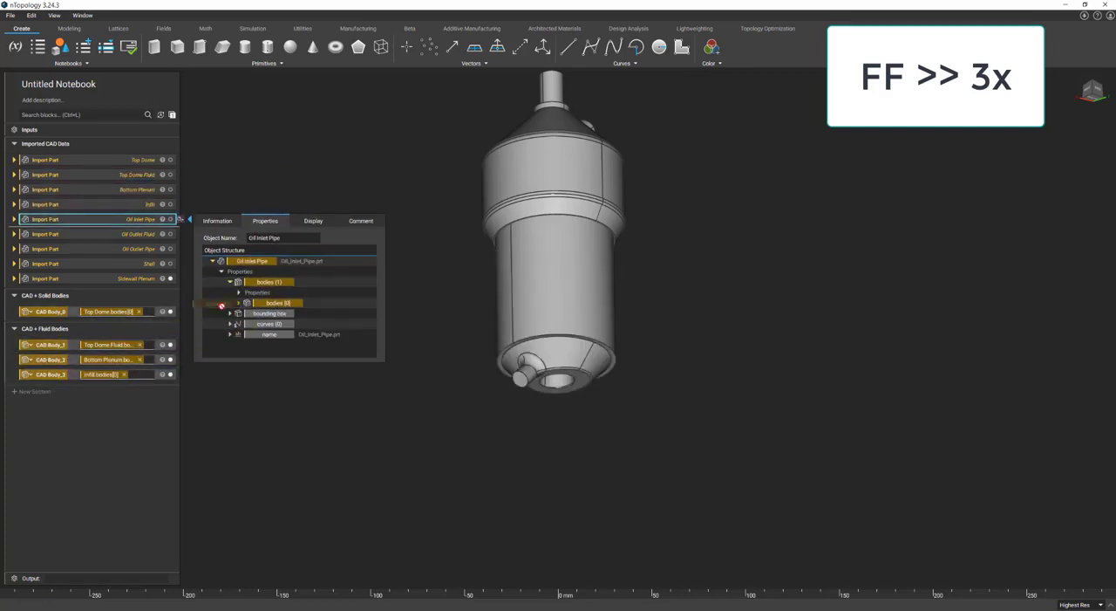
drag(277, 303, 129, 325)
click(135, 233)
click(230, 296)
drag(278, 318, 131, 354)
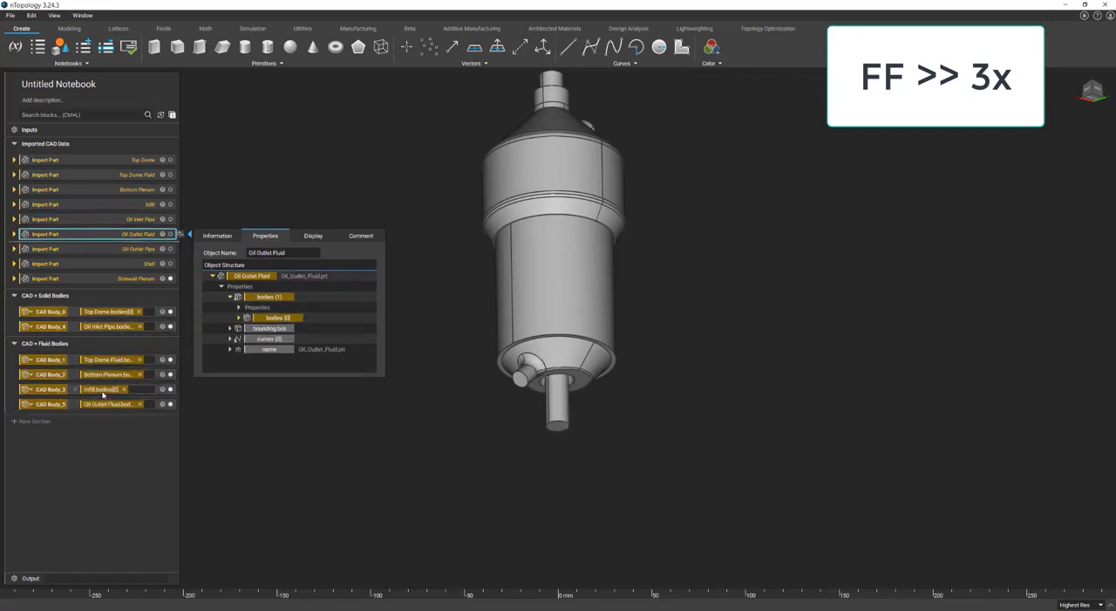
Extract the Oil Outlet Pipe and Shell parts' CAD bodies as variables in the CAD + Solid Bodies section.
click(135, 249)
click(230, 311)
drag(277, 332, 130, 340)
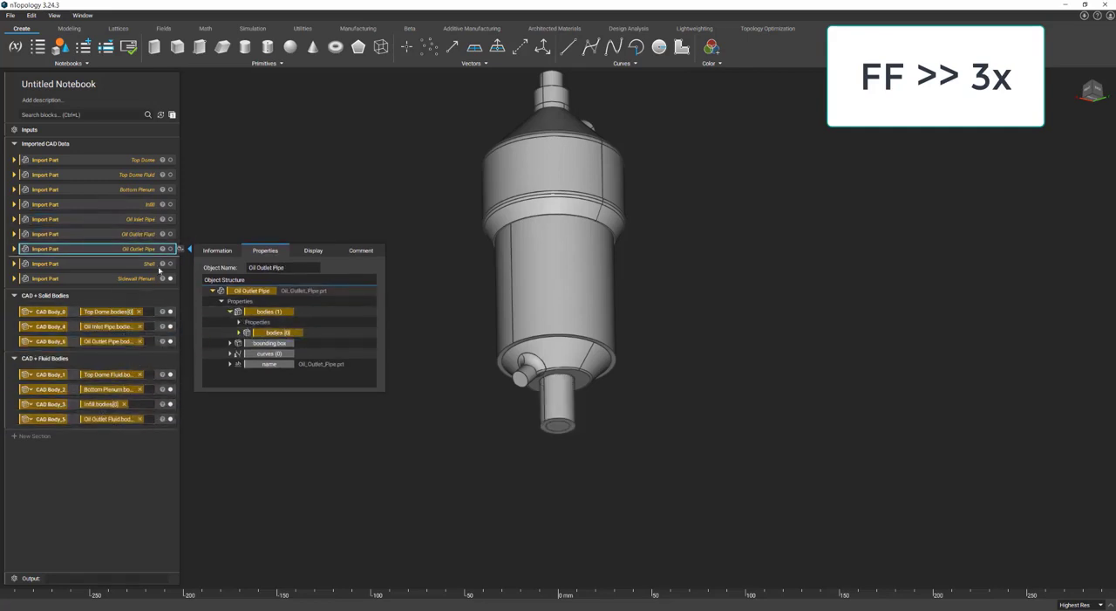
click(135, 264)
click(231, 326)
drag(269, 346, 127, 352)
Extract the Sidewall Plenum body into the CAD + Fluid Bodies section and collapse the Imported CAD Data section.
click(135, 278)
click(230, 341)
drag(277, 362, 102, 445)
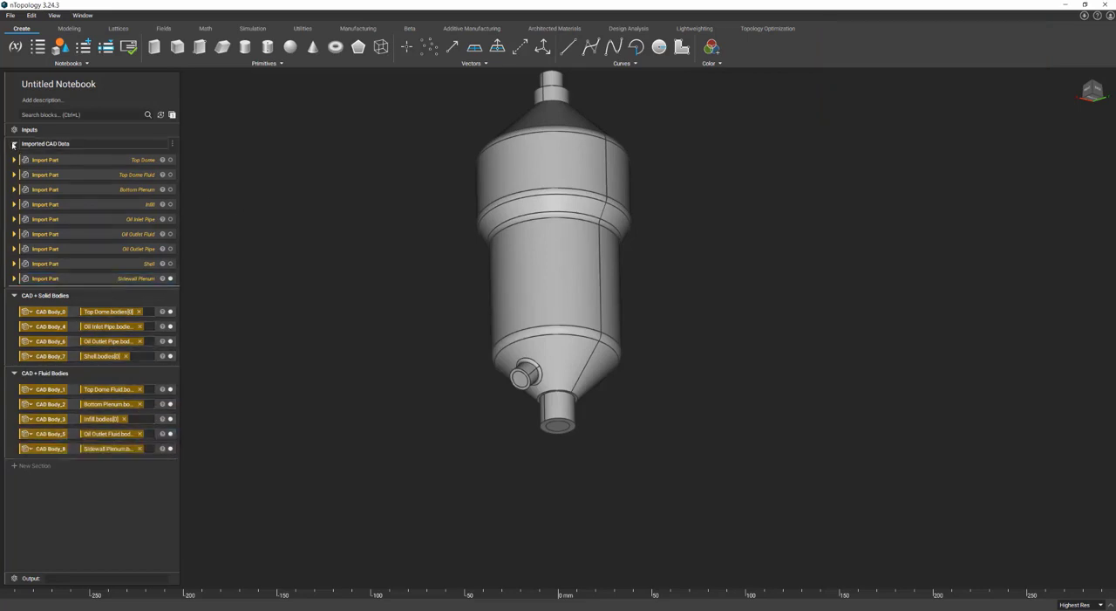
click(14, 145)
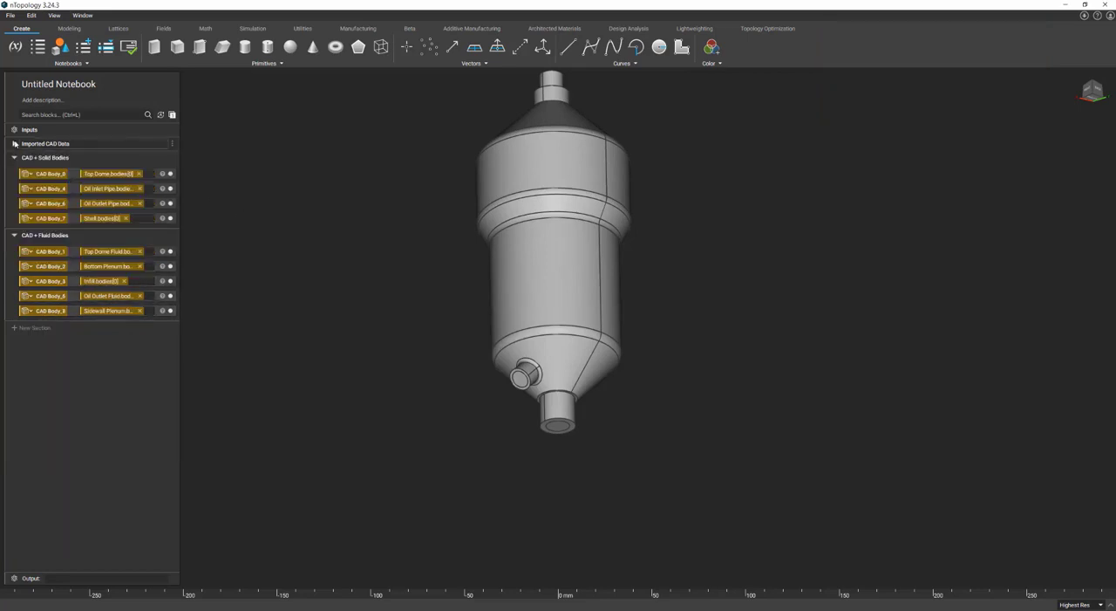
Rename the first two solid body variables Top Dome and Oil Inlet Pipe to match their source parts.
click(55, 174)
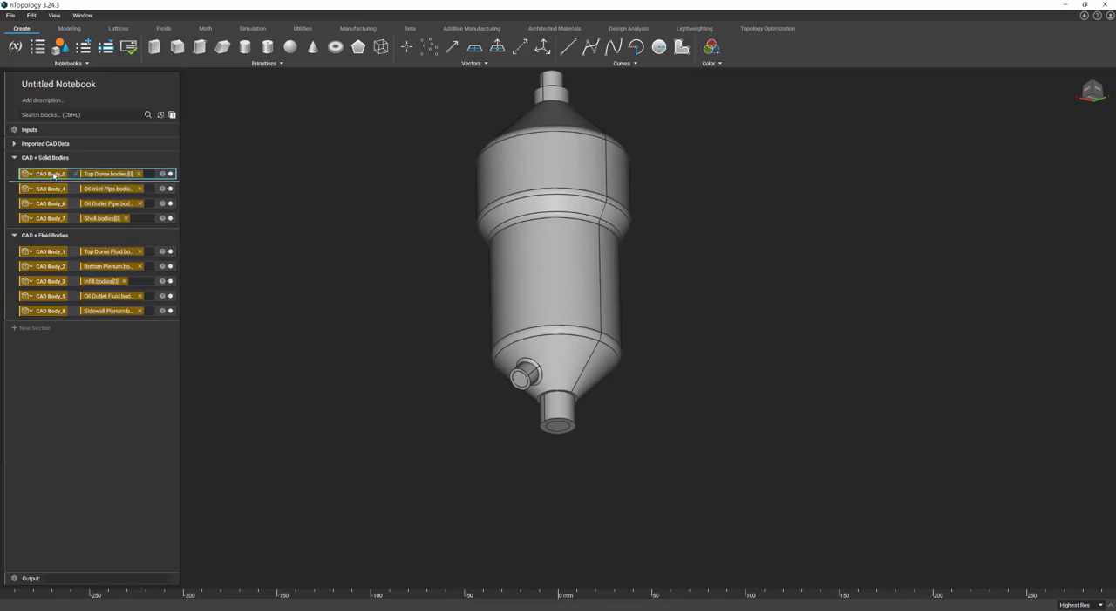
text(Top Dome)
click(54, 189)
click(54, 188)
text(Oil Inlet Pipe)
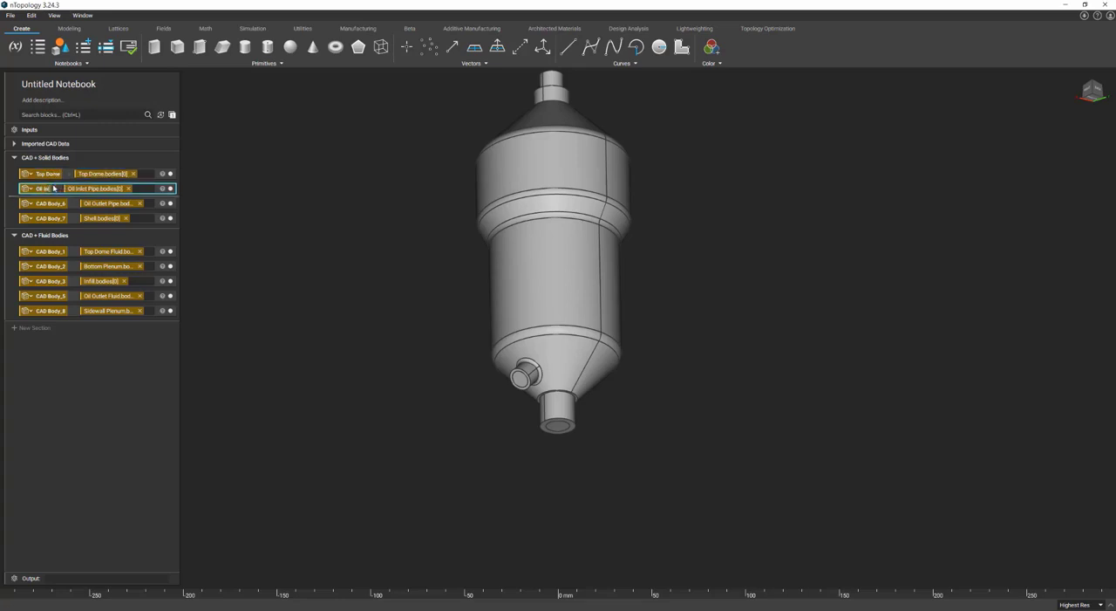
Rename the third and fourth solid body variables Oil Outlet Pipe and Shell.
click(54, 203)
click(55, 203)
text(Oil Outlet Pipe)
click(54, 218)
click(54, 218)
text(Shell)
Rename the first two fluid body variables Top Dome Fluid and Bottom Plenum.
click(54, 251)
click(54, 251)
text(Top Dome Fluid)
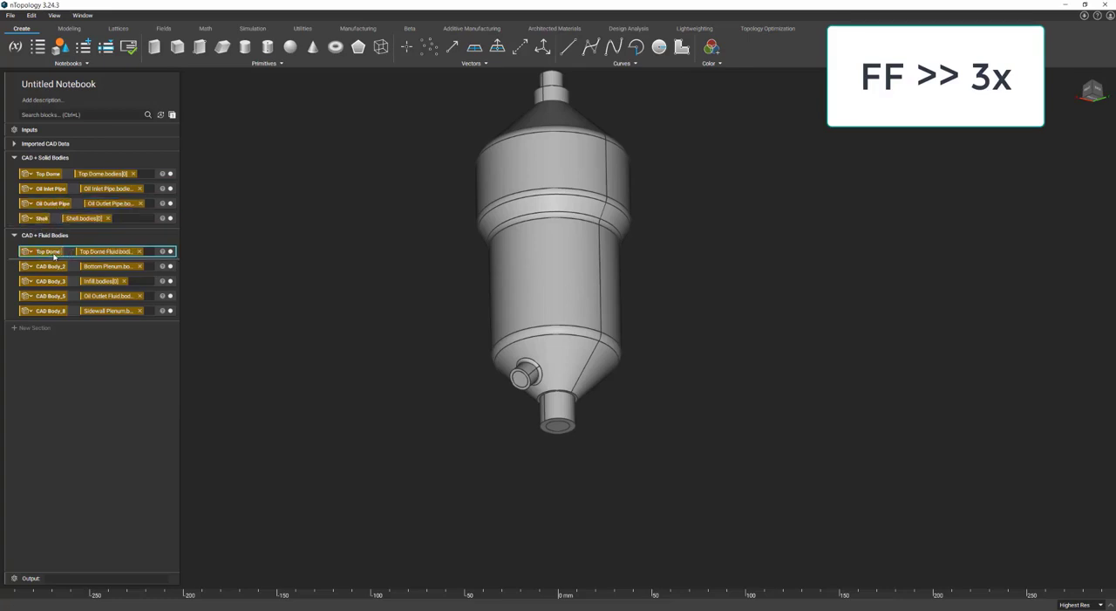
click(55, 266)
click(54, 266)
text(Bottom Plenum)
Rename the remaining three fluid body variables Infill, Oil Outlet Fluid and Sidewall Plenum.
click(52, 281)
click(52, 280)
text(Infill)
click(50, 295)
click(50, 295)
text(Oil Outlet Fluid)
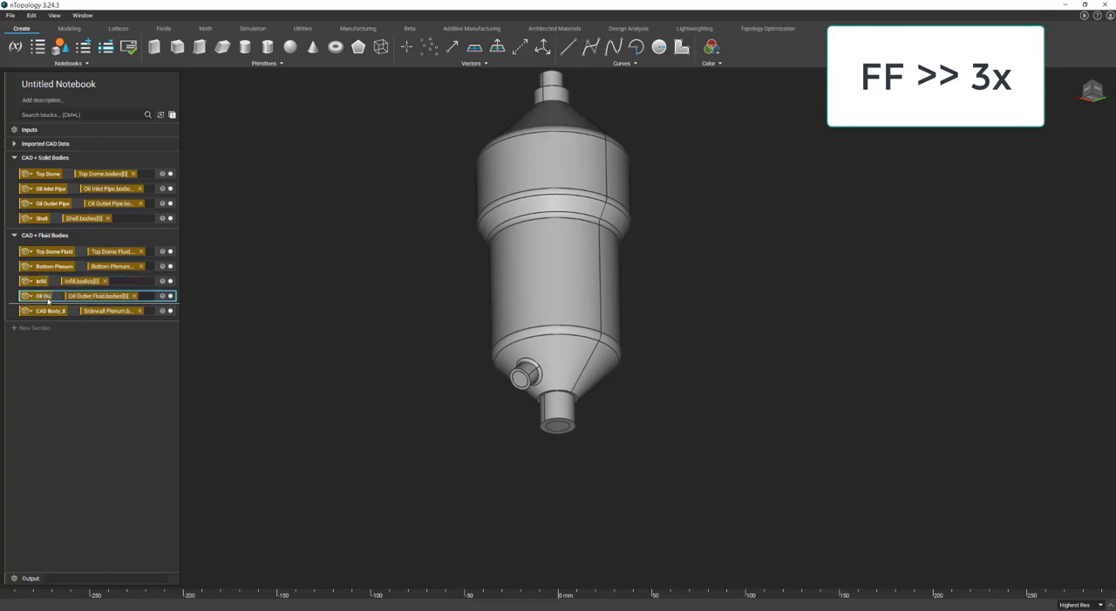
click(49, 311)
click(48, 311)
text(Sidewall Plenum)
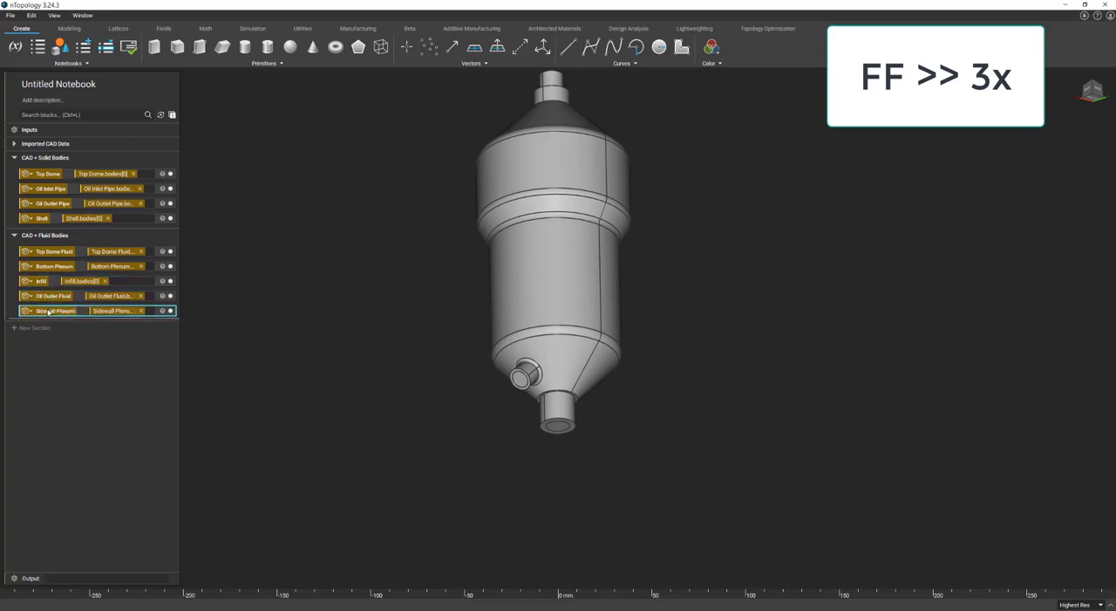
click(327, 268)
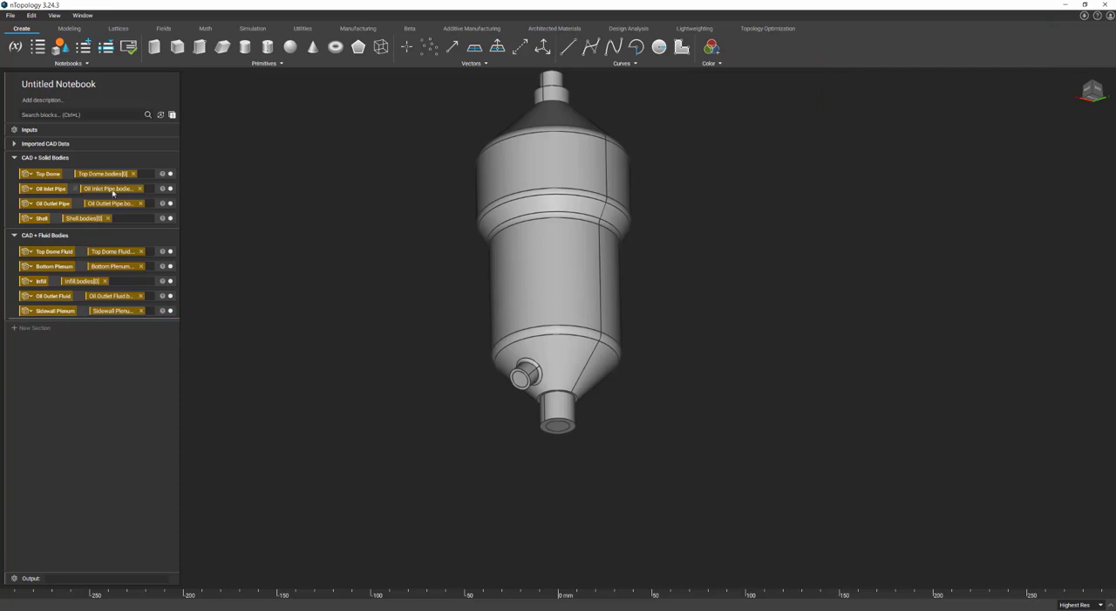
Isolate the Top Dome CAD body in the viewport and convert it to an implicit body.
click(53, 176)
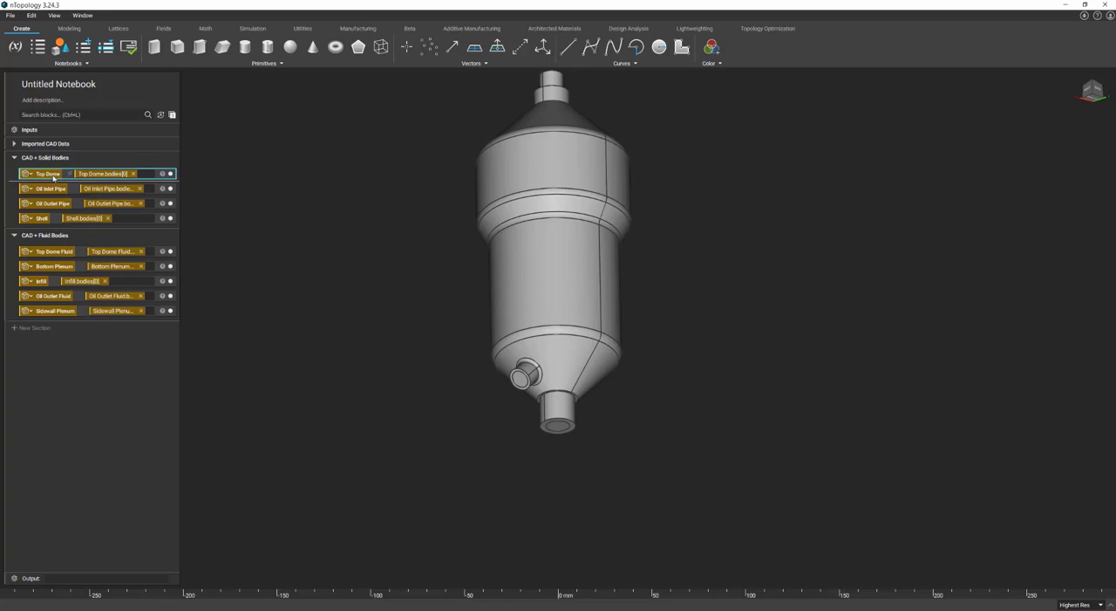
key(i)
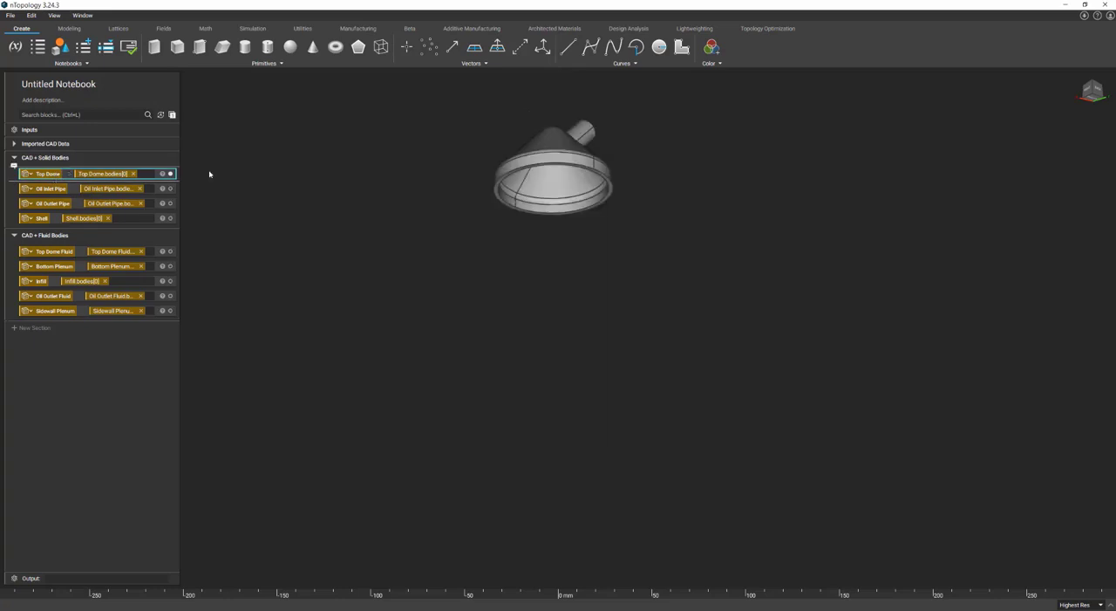
click(556, 158)
right_click(556, 158)
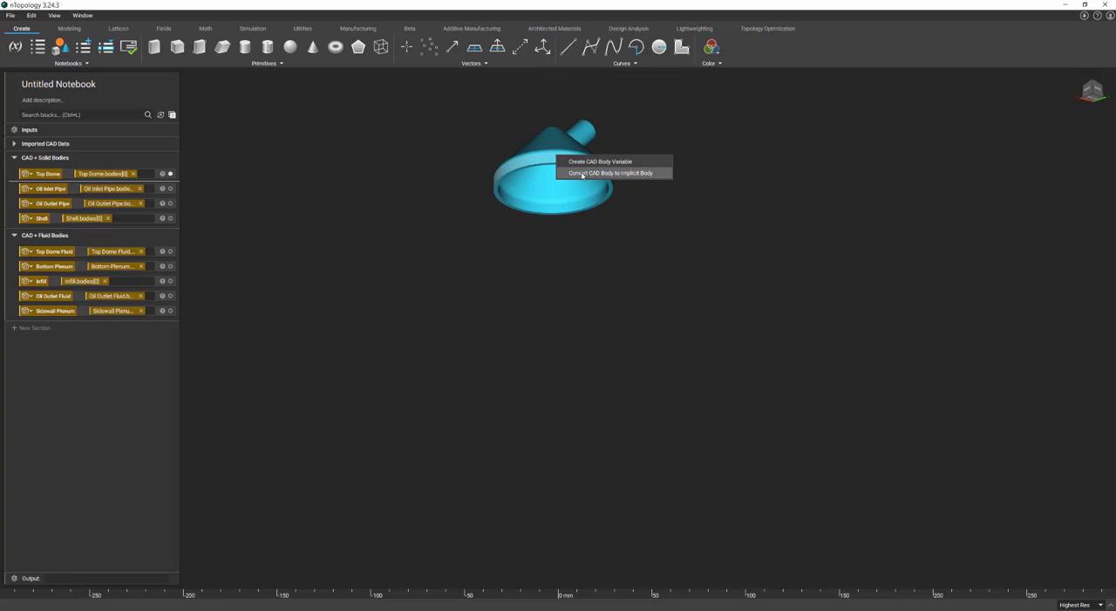
click(582, 174)
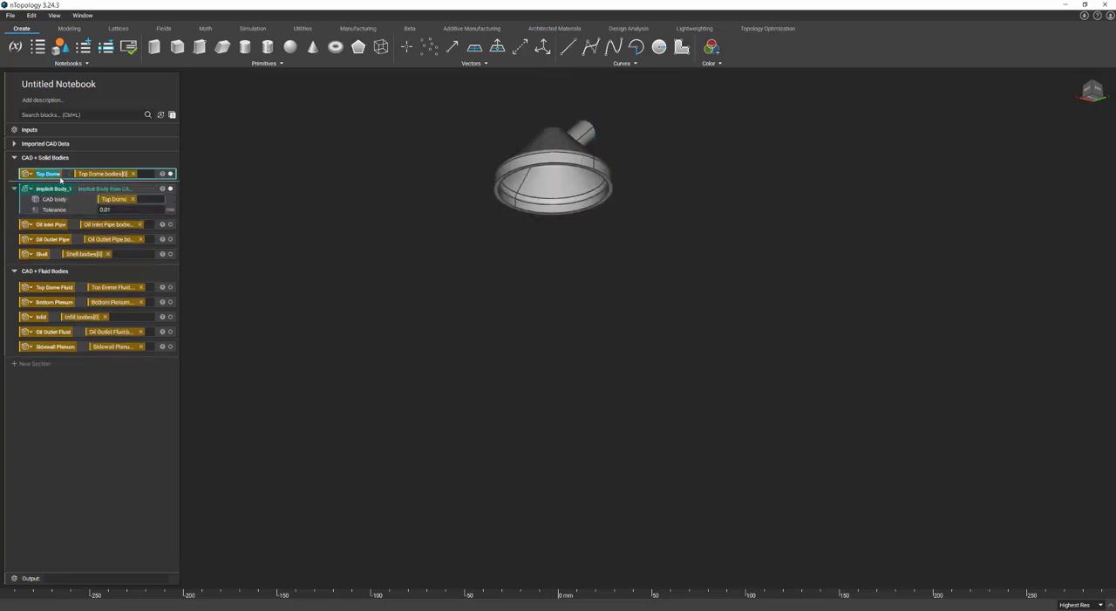
Name the new implicit body Top Dome and collapse its block.
double_click(62, 189)
text(Top Dome)
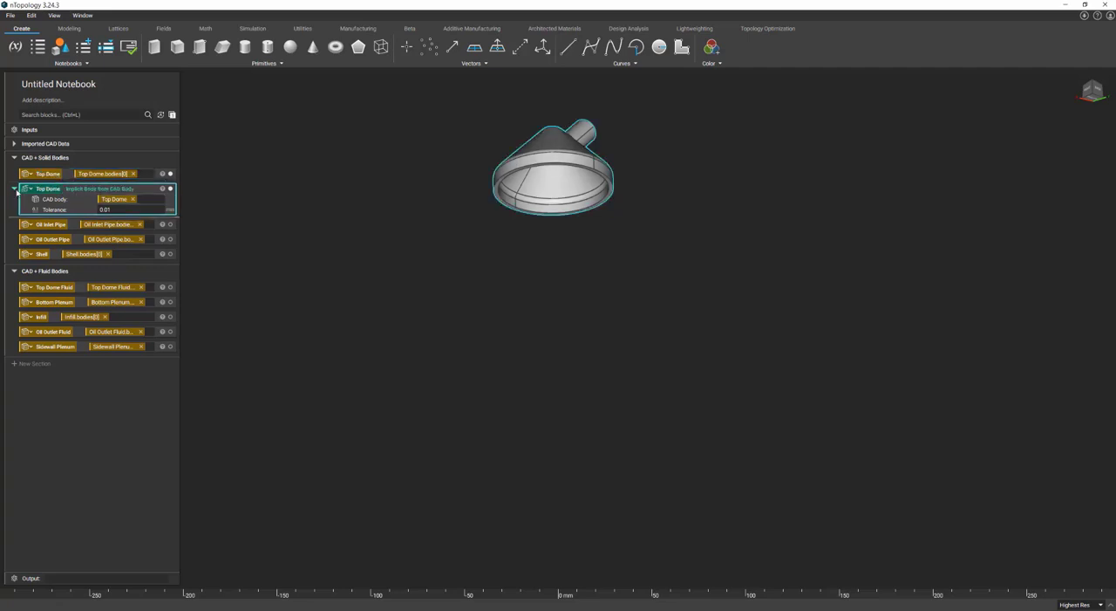
click(15, 189)
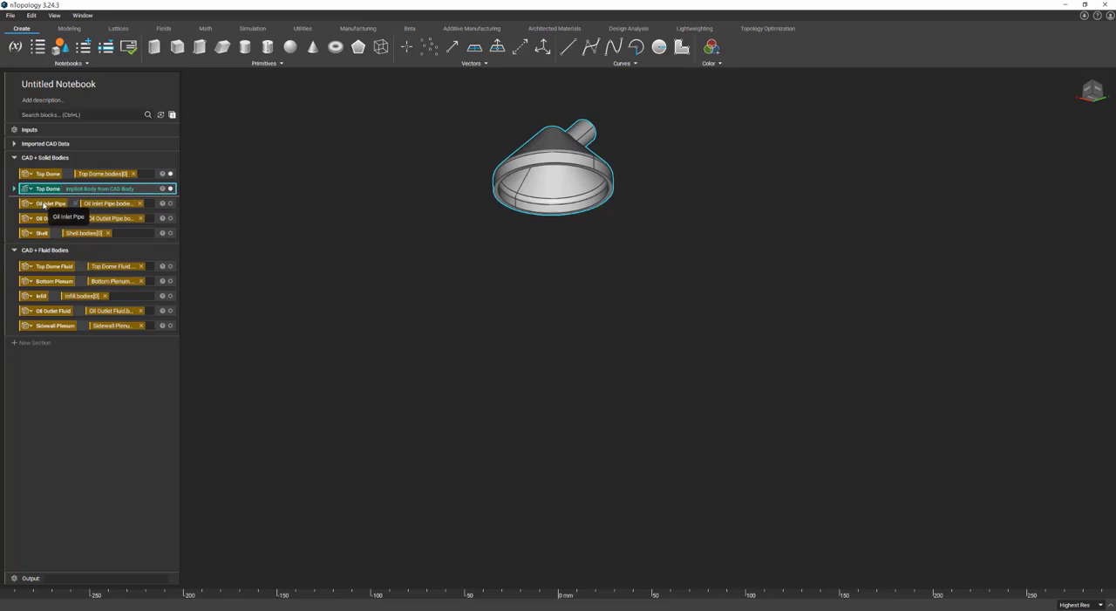
Isolate the Oil Inlet Pipe CAD body, convert it to an implicit body and give it the same name.
click(170, 203)
right_click(554, 109)
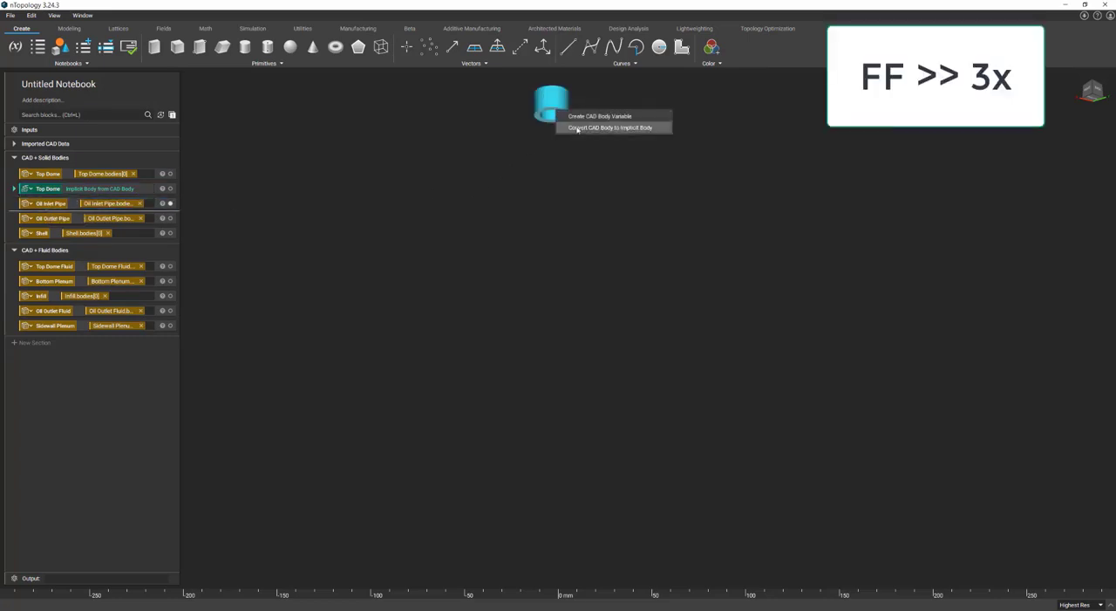
click(577, 129)
double_click(51, 203)
key(ctrl+c)
double_click(54, 218)
key(ctrl+v)
Isolate the Oil Outlet Pipe CAD body, convert it to an implicit body and give it the same name.
click(170, 254)
right_click(564, 373)
click(589, 391)
double_click(54, 253)
key(ctrl+c)
double_click(63, 269)
key(ctrl+v)
Isolate the Shell CAD body, convert it to an implicit body and name the result Shell.
click(39, 304)
key(i)
right_click(525, 261)
click(549, 279)
double_click(42, 304)
key(ctrl+c)
double_click(56, 319)
key(ctrl+v)
Isolate the Top Dome Fluid CAD body, convert it to an implicit body and give it the same name.
click(64, 374)
key(i)
right_click(554, 178)
click(579, 197)
double_click(54, 373)
double_click(56, 388)
key(ctrl+v)
Isolate the Bottom Plenum CAD body, convert it to an implicit body and give it the same name.
click(54, 424)
key(i)
right_click(547, 359)
click(578, 378)
double_click(54, 424)
double_click(57, 438)
key(ctrl+v)
Isolate the Infill CAD body, convert it to an implicit body and name the result Infill.
click(49, 473)
key(i)
right_click(562, 301)
click(589, 320)
double_click(42, 475)
double_click(57, 492)
key(ctrl+v)
Isolate the Oil Outlet Fluid CAD body, convert it to an implicit body and give it the same name.
click(78, 526)
key(i)
right_click(553, 385)
click(574, 403)
double_click(57, 498)
double_click(56, 512)
key(ctrl+v)
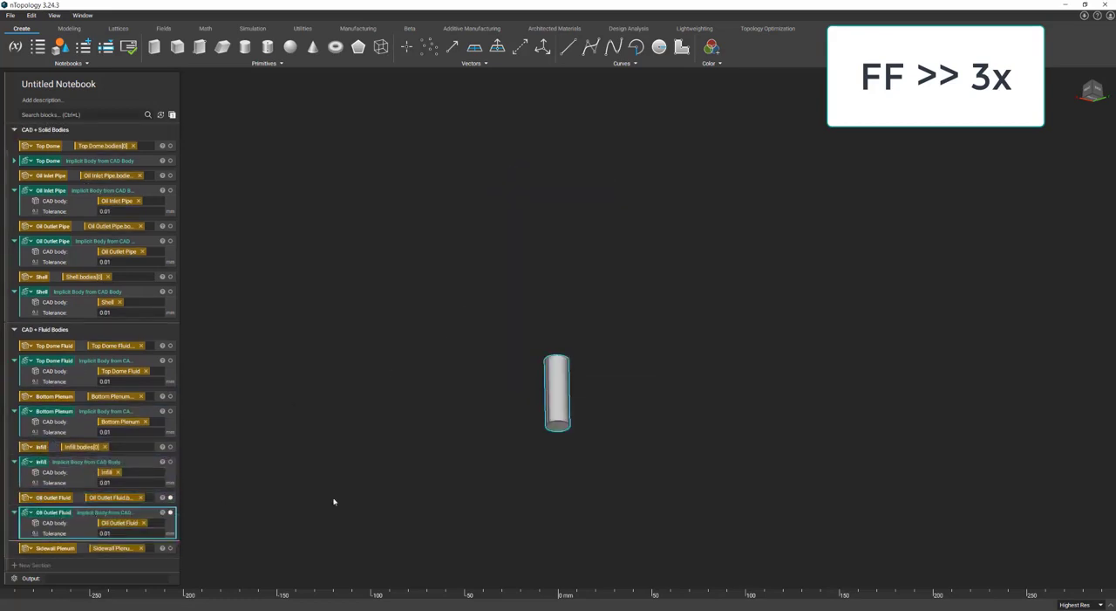
Isolate the Sidewall Plenum CAD body, convert it to an implicit body and give it the same name.
click(78, 548)
key(i)
right_click(551, 235)
click(576, 254)
double_click(56, 512)
double_click(58, 526)
key(ctrl+v)
click(244, 317)
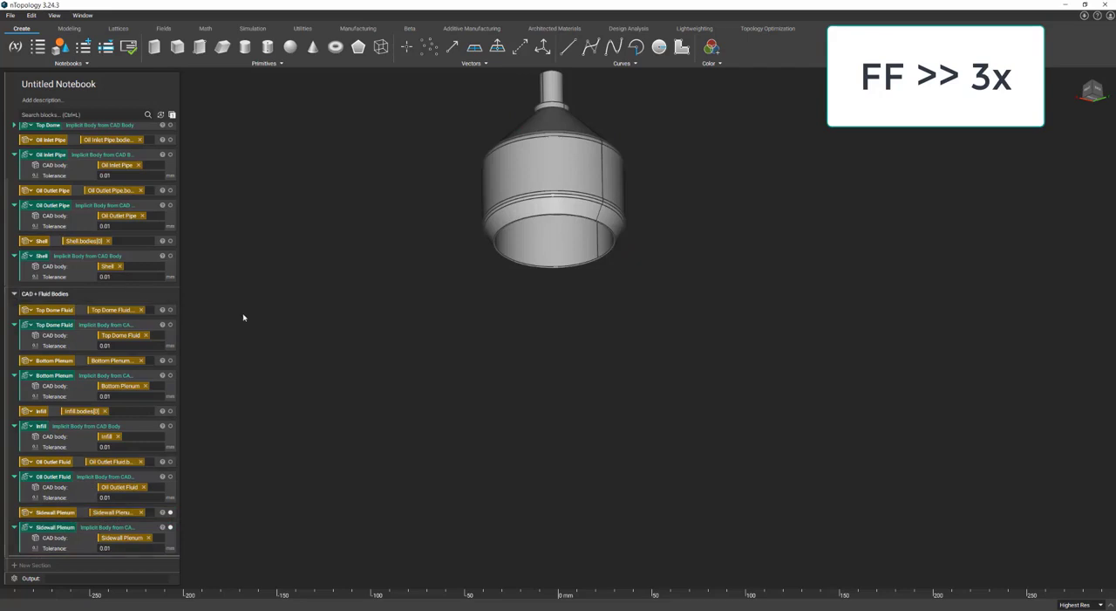
Collapse the remaining expanded implicit body blocks in the CAD + Solid Bodies and CAD + Fluid Bodies sections.
scroll(113, 261, up, 2)
click(14, 218)
click(14, 242)
click(14, 262)
click(14, 292)
click(14, 339)
click(14, 368)
click(14, 397)
click(14, 427)
click(14, 457)
click(238, 319)
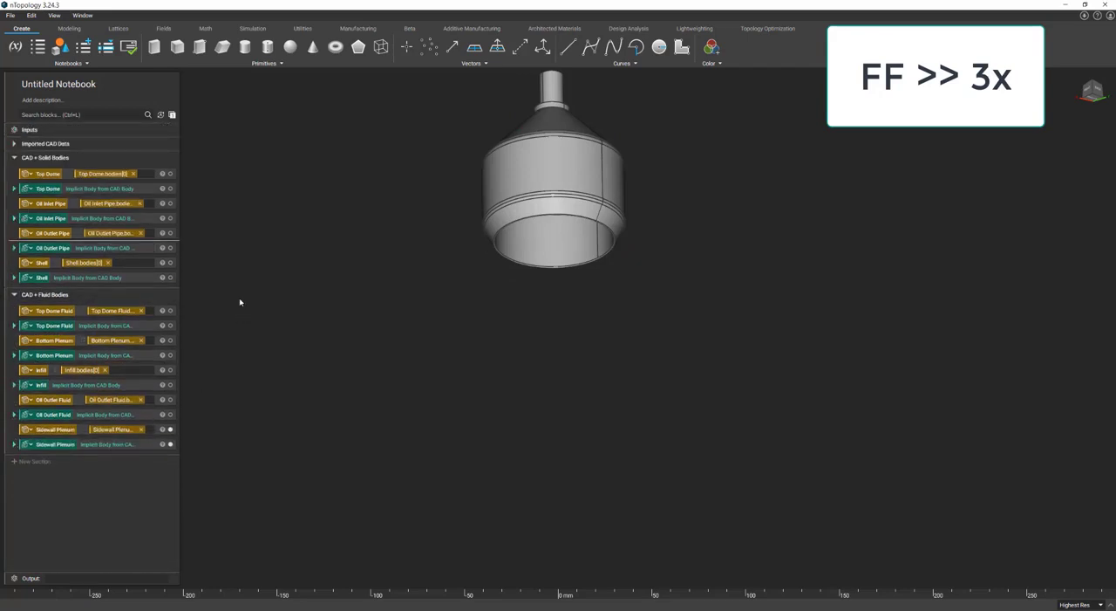
Review the imported parts in the Imported CAD Data section, including the import settings of Top Dome Fluid.
click(14, 143)
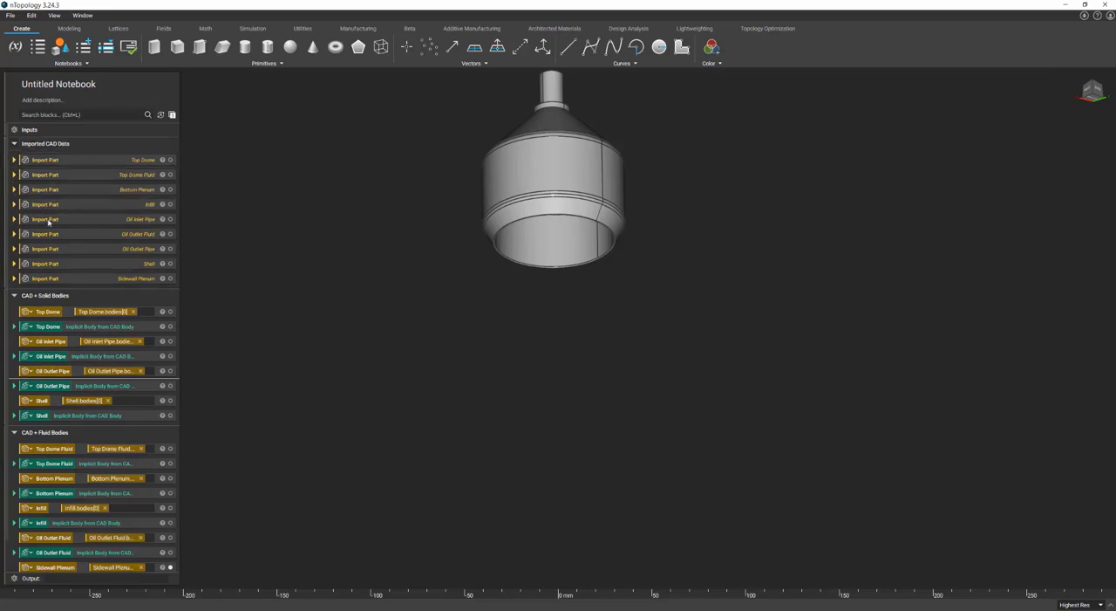
click(13, 175)
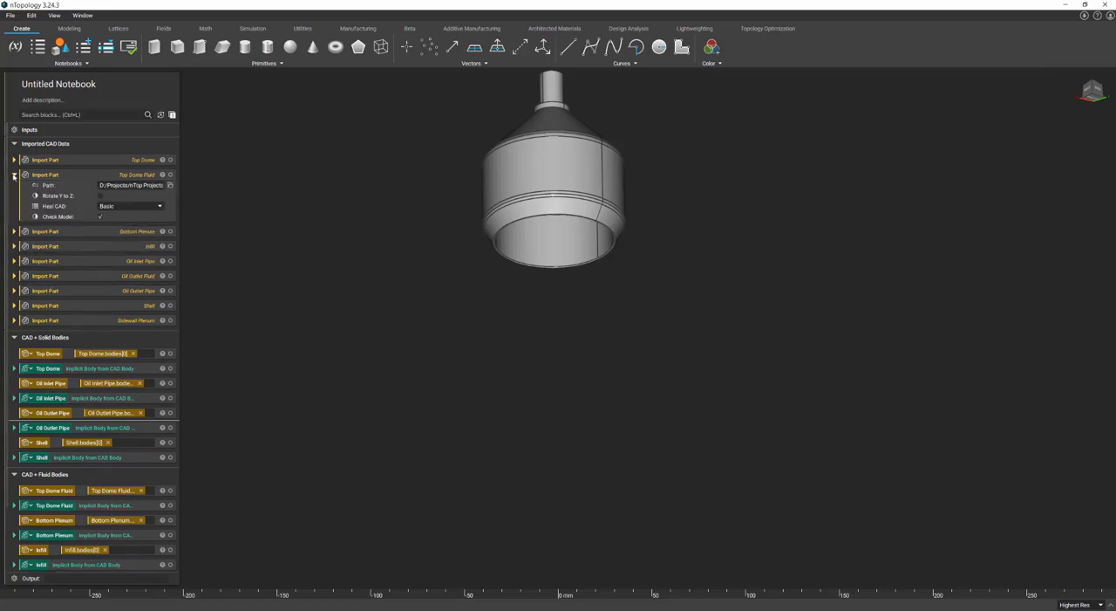
click(13, 176)
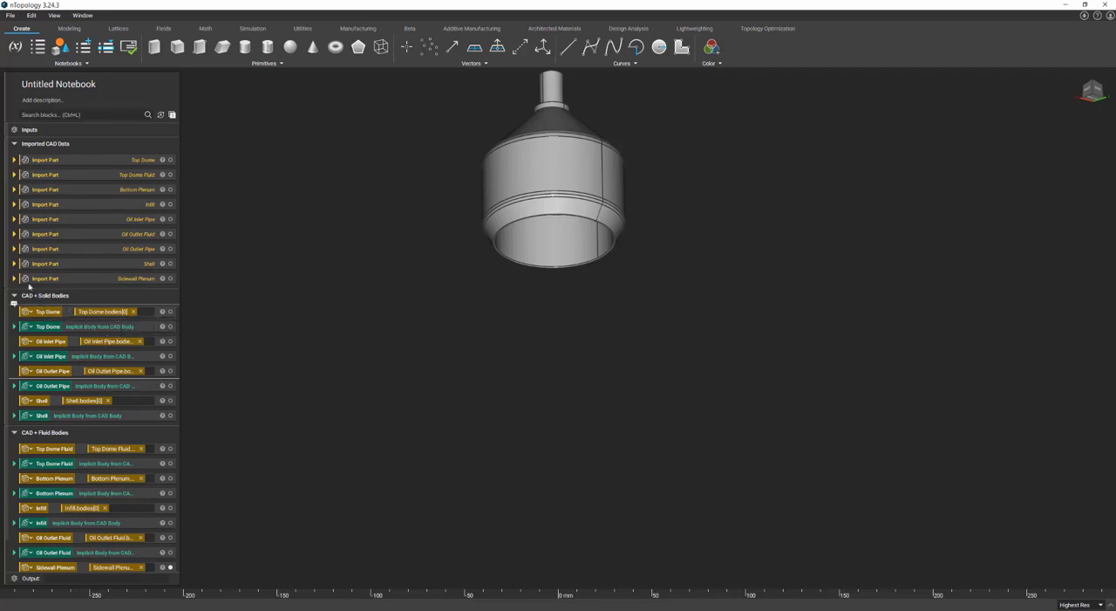
click(14, 144)
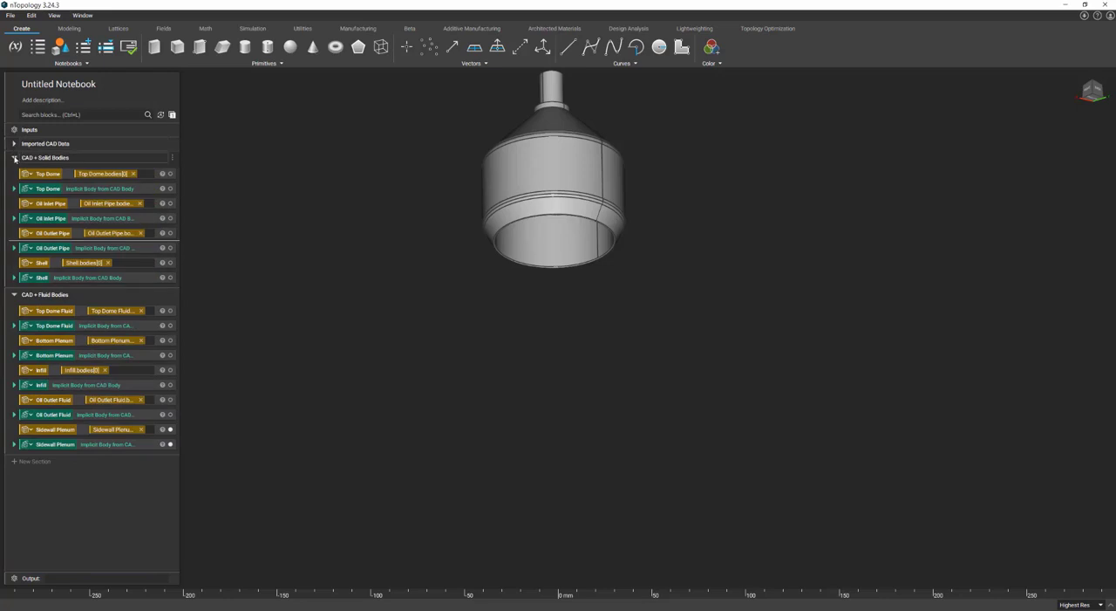
Add a new notebook section named CAD and Implicit References.
click(44, 461)
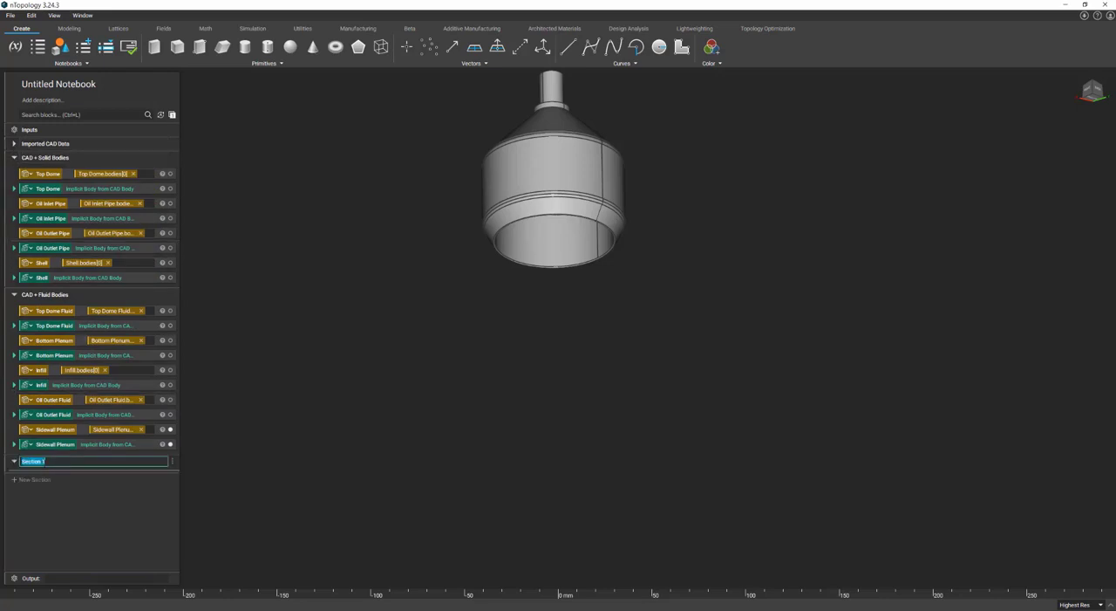
text(CAD and Implicit References)
key(Return)
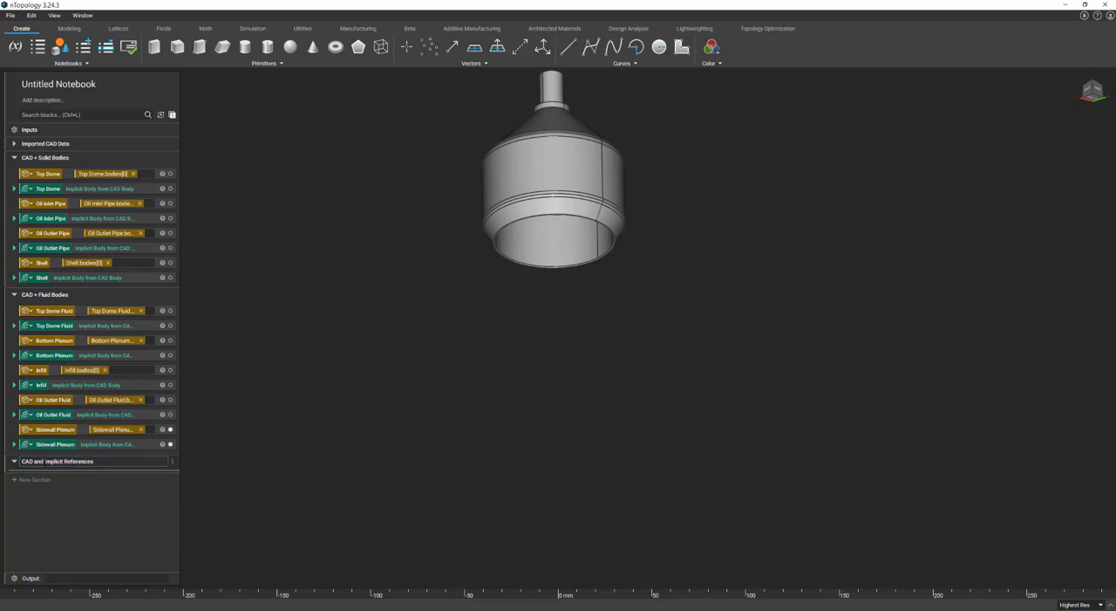
Show the Top Dome Fluid, Bottom Plenum, Oil Outlet Fluid and Sidewall Plenum CAD bodies together.
click(57, 315)
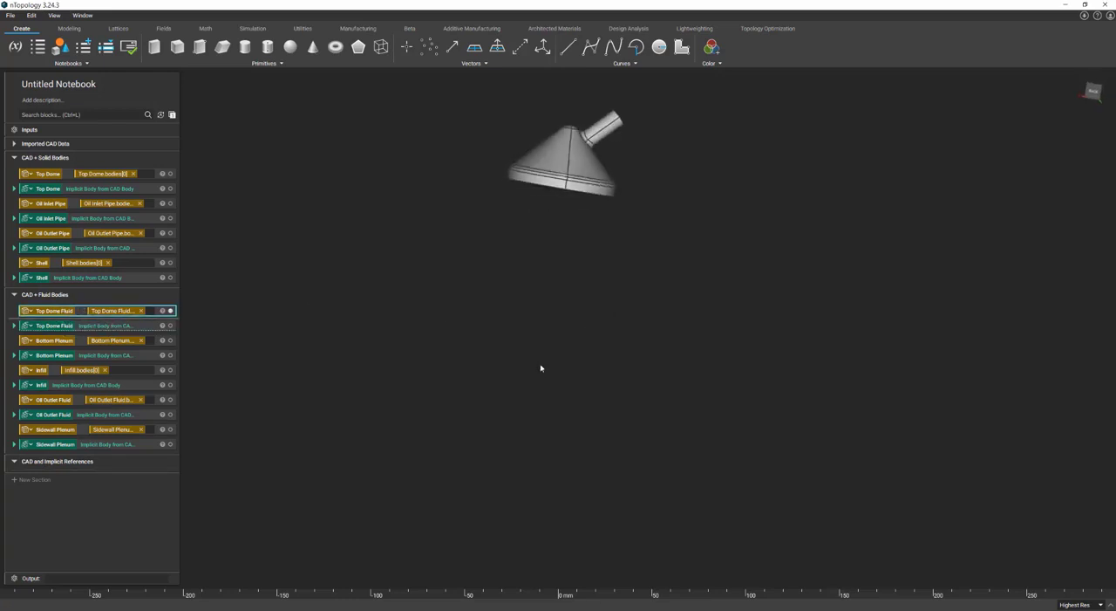
click(171, 340)
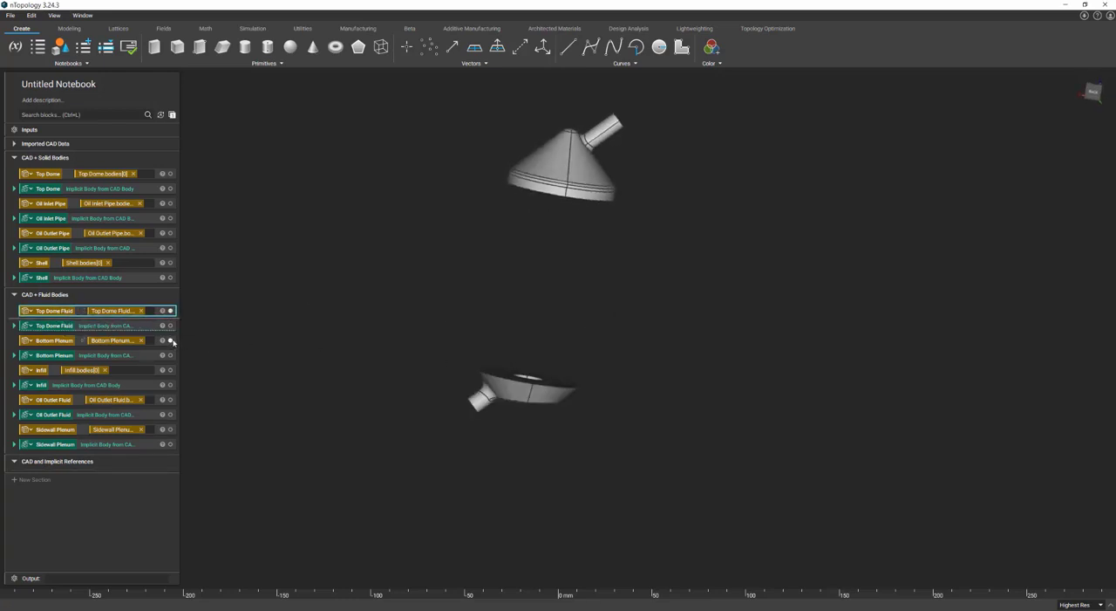
click(171, 400)
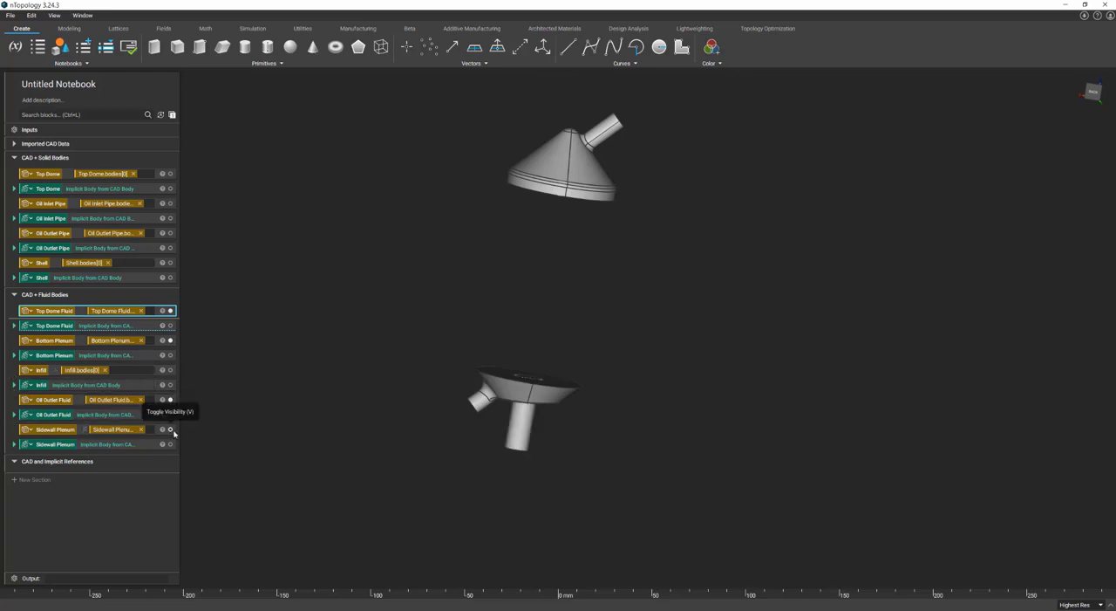
click(171, 429)
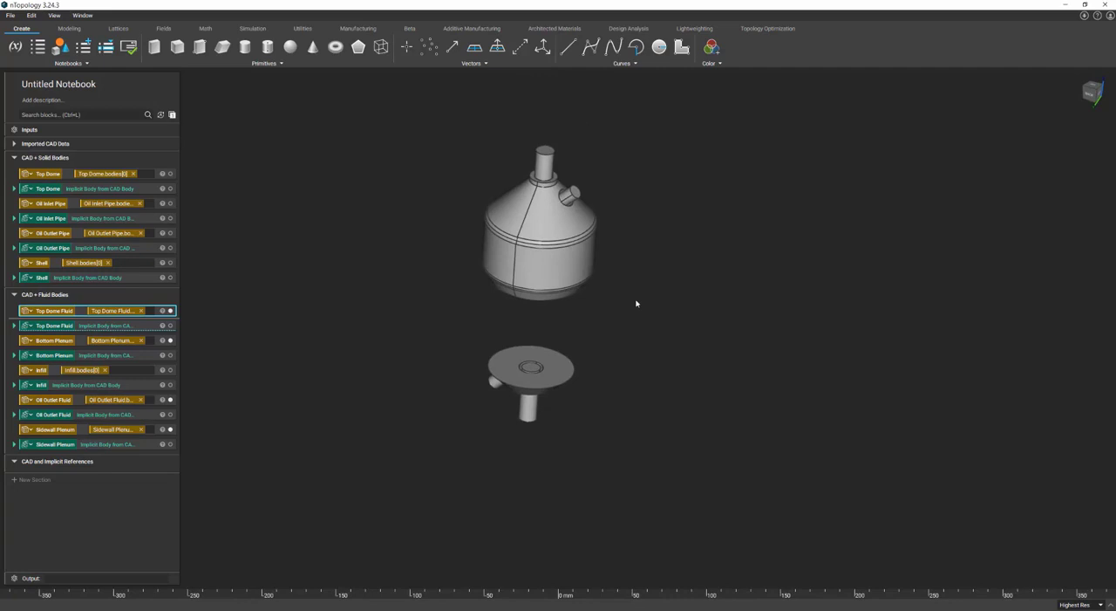
Create a CAD face variable from the Sidewall Plenum's upper pipe end, place it in CAD and Implicit References and name it Oil Inlet Face.
right_drag(637, 304, 638, 283)
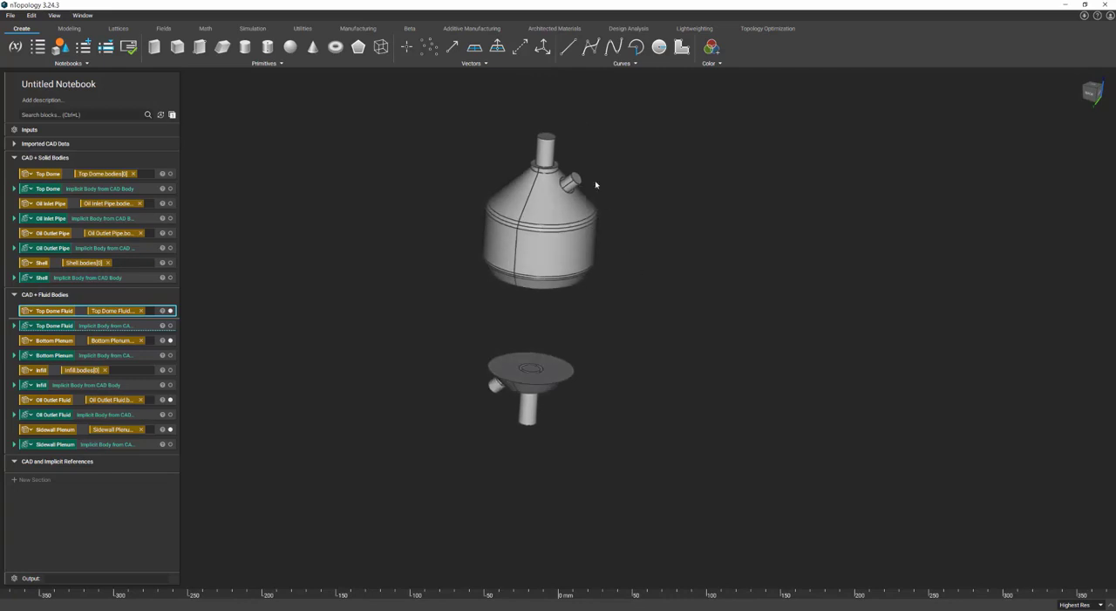
right_click(553, 138)
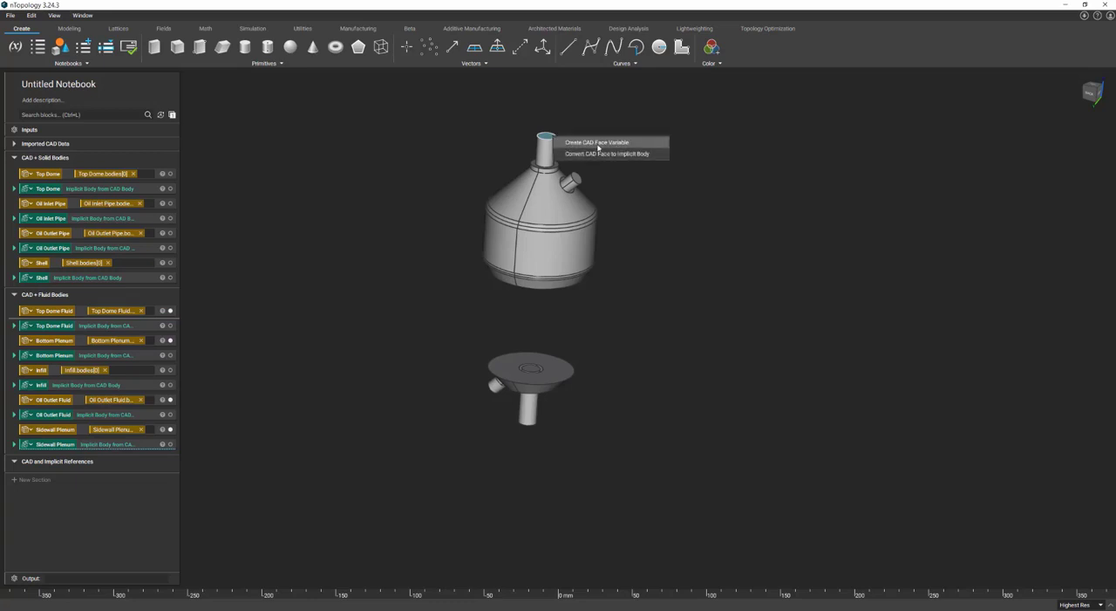
click(596, 142)
drag(69, 330, 77, 481)
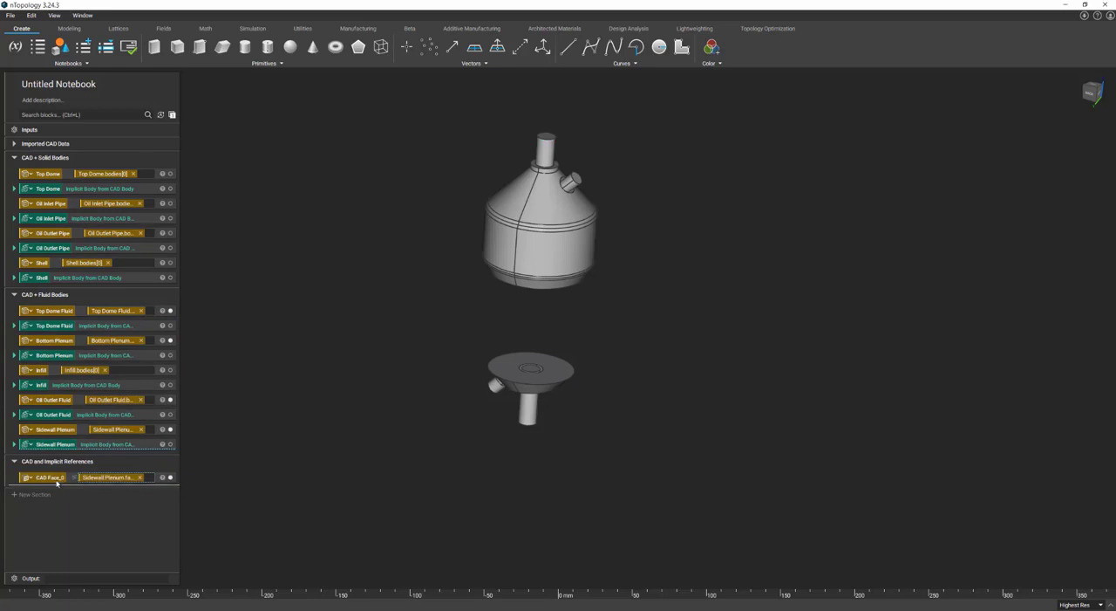
text(Oil Inlet)
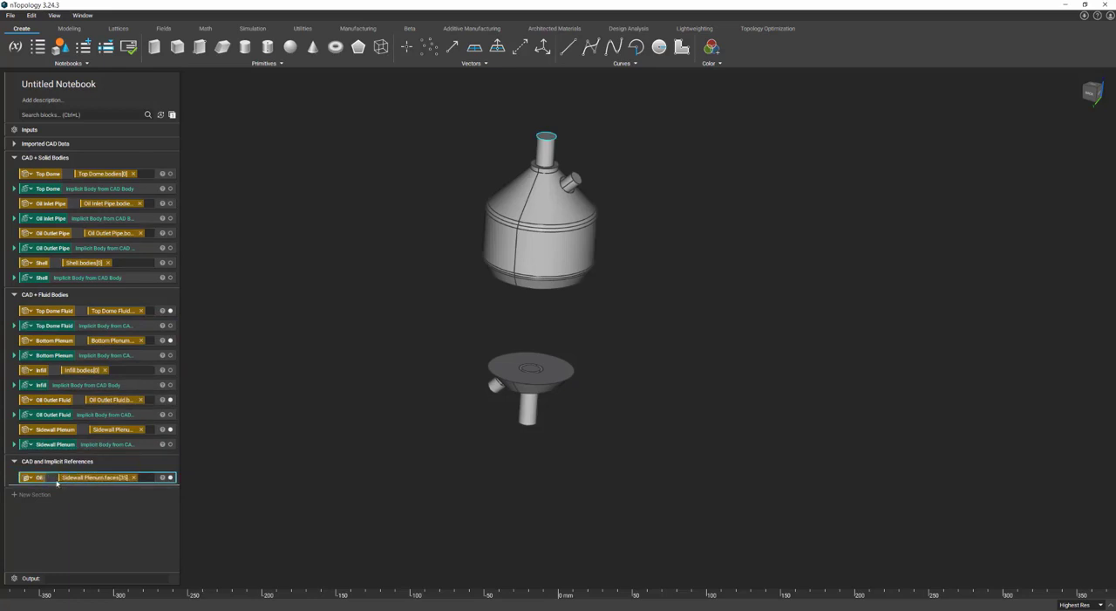
key(BackSpace)
key(BackSpace)
text(et Face)
Create CAD face variables from the lower end face of Oil Outlet Fluid and the angled pipe's end face on Bottom Plenum.
right_drag(529, 438, 554, 378)
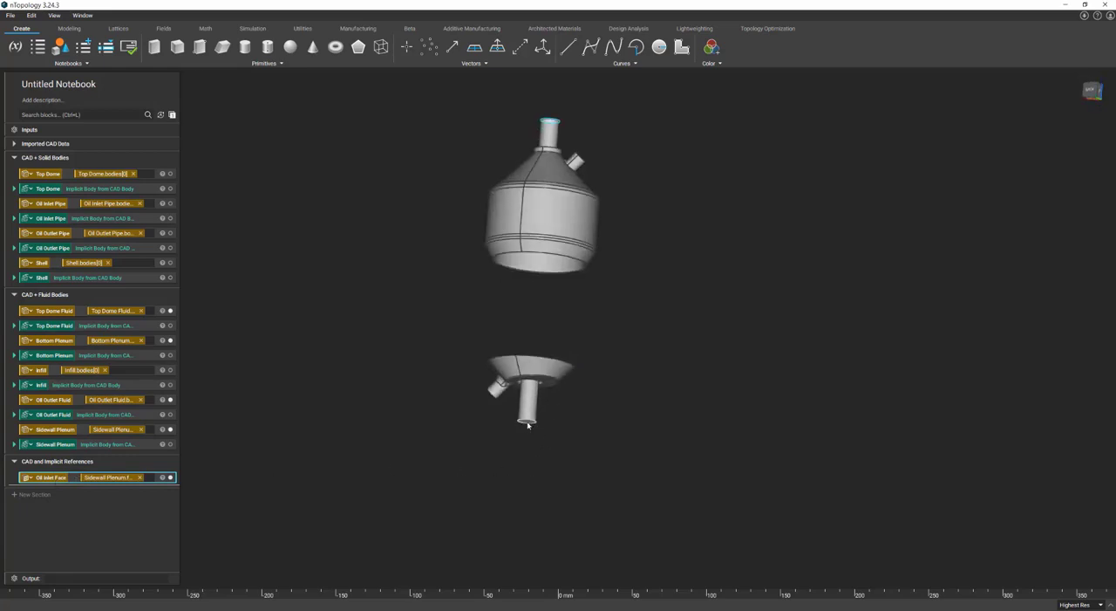
right_click(528, 425)
click(567, 428)
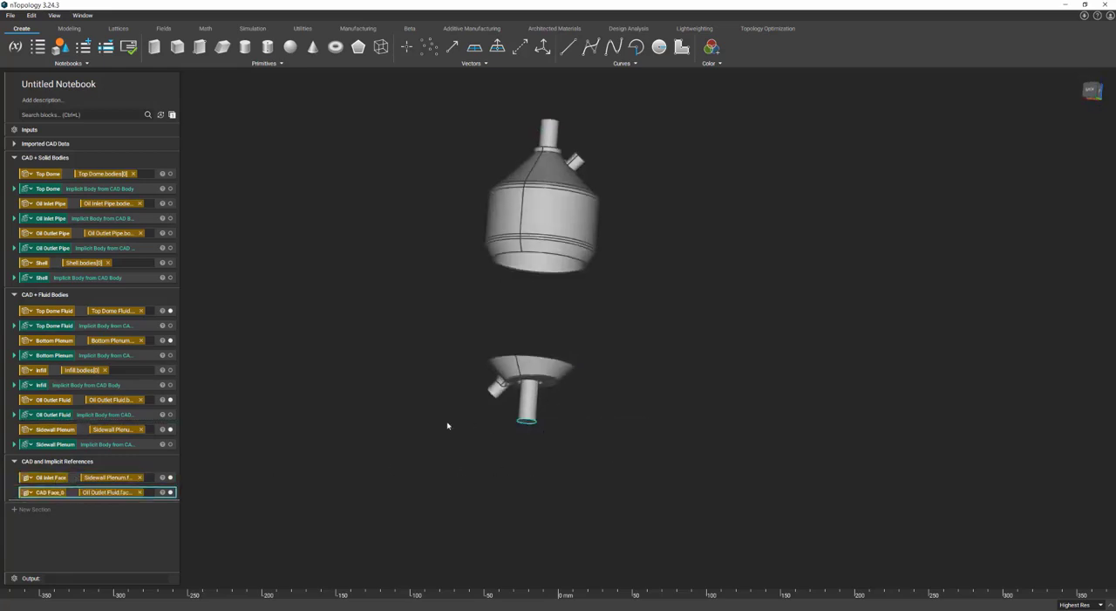
right_drag(447, 425, 524, 402)
right_drag(600, 263, 562, 297)
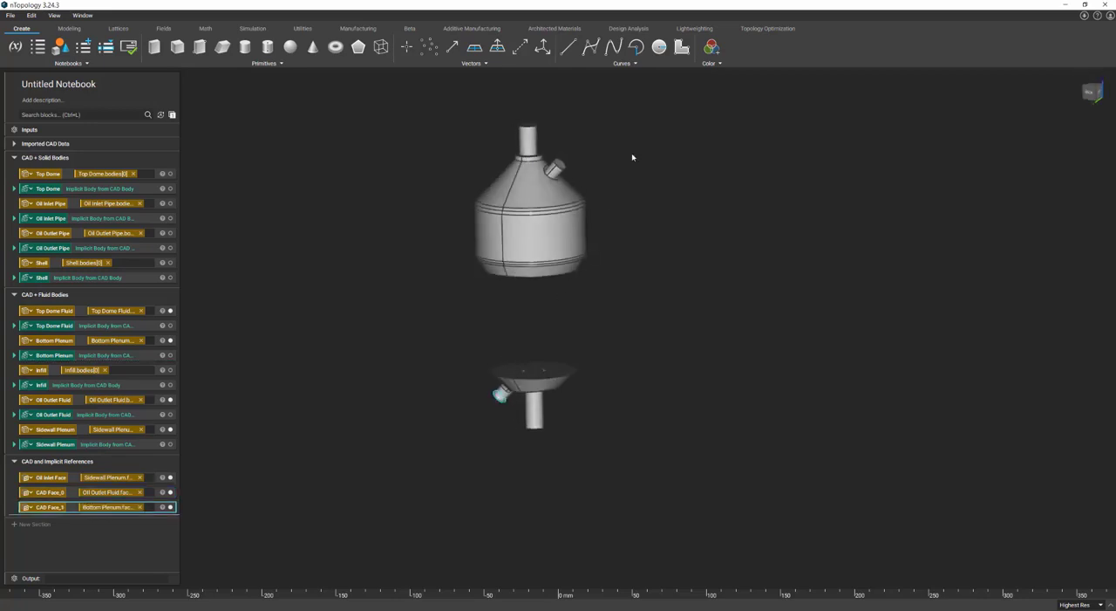
Create a CAD face variable from the end face of the angled pipe on Top Dome Fluid.
right_drag(632, 157, 558, 178)
click(557, 180)
right_click(557, 179)
click(556, 179)
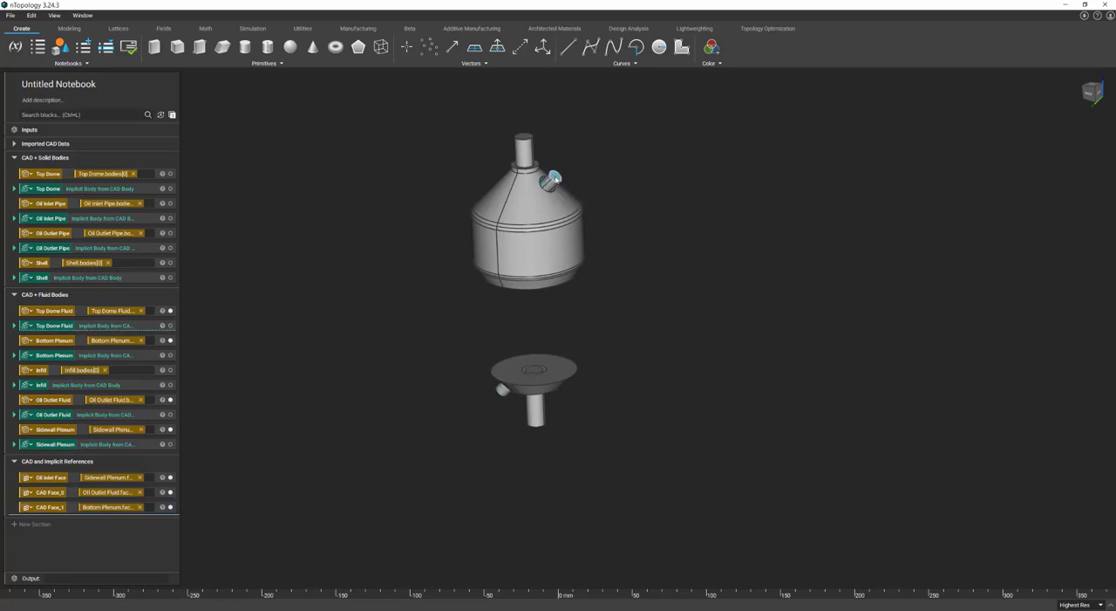
right_click(558, 179)
click(582, 184)
Rename the Oil Outlet Fluid, Bottom Plenum and Top Dome Fluid face variables to Oil Outlet Face, Fuel Inlet Face and Fuel Outlet Face.
click(49, 493)
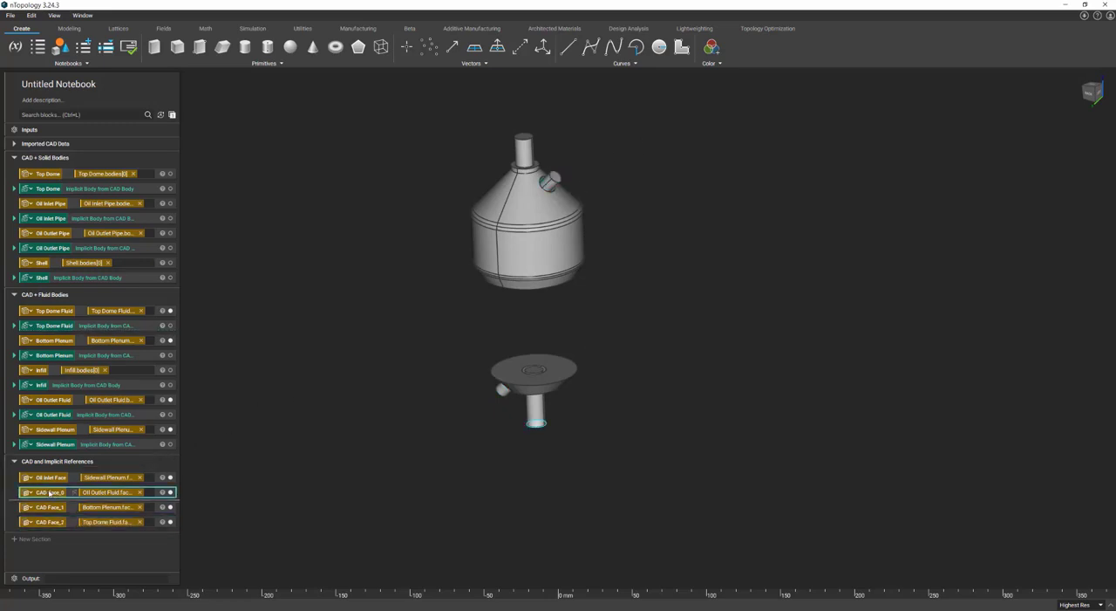
text(Oil)
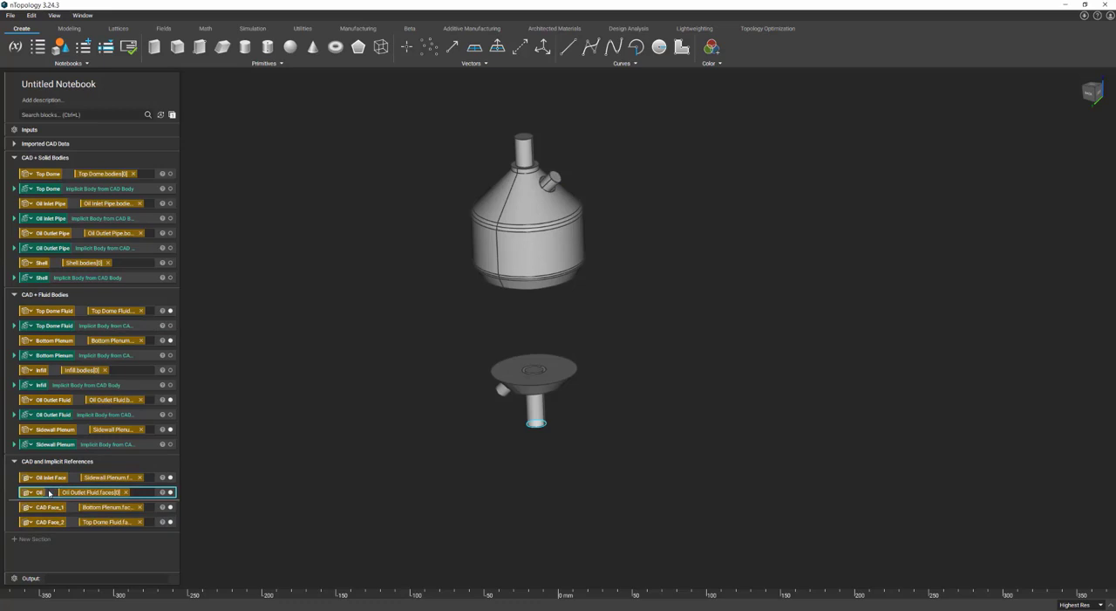
text( Outlet Face)
click(56, 506)
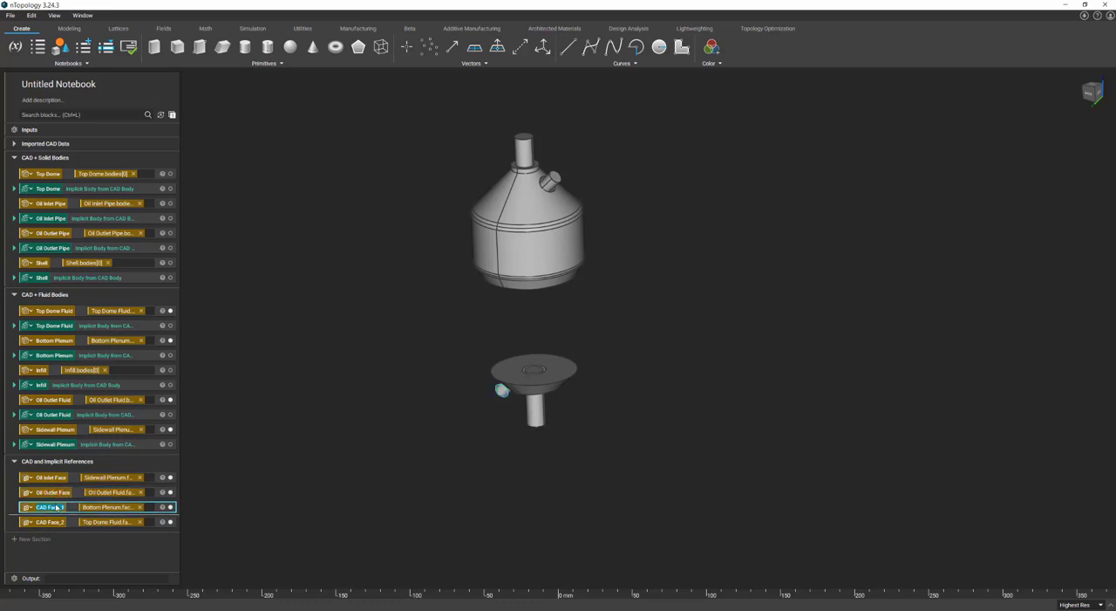
text(Fuel Inlet Face)
click(42, 523)
text(Fuel)
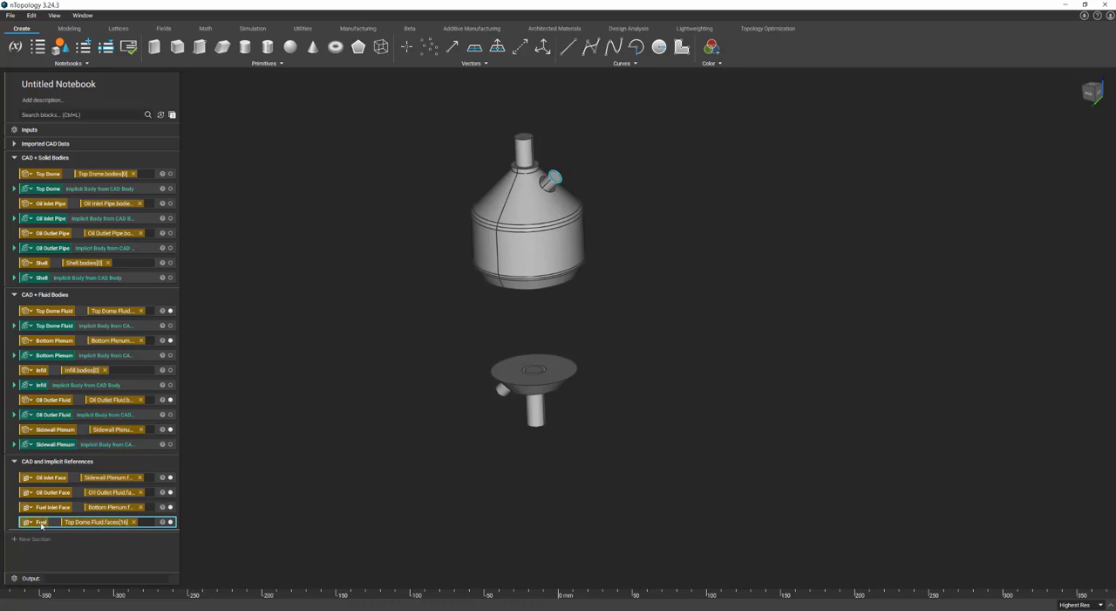
text( Outlet Face)
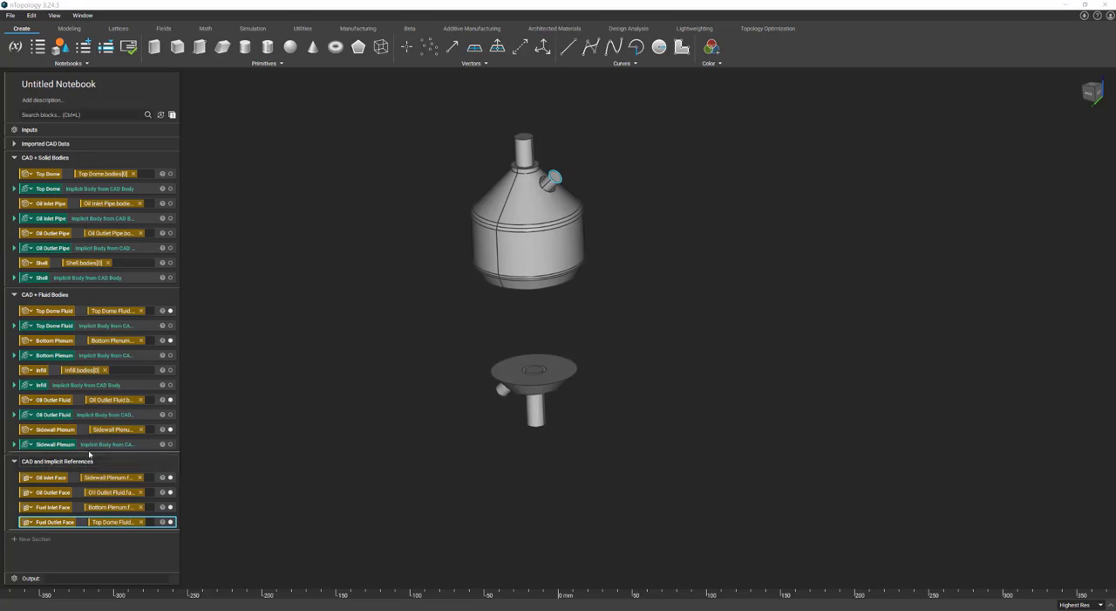
Collapse the CAD + Solid Bodies, CAD + Fluid Bodies and CAD and Implicit References sections.
click(15, 158)
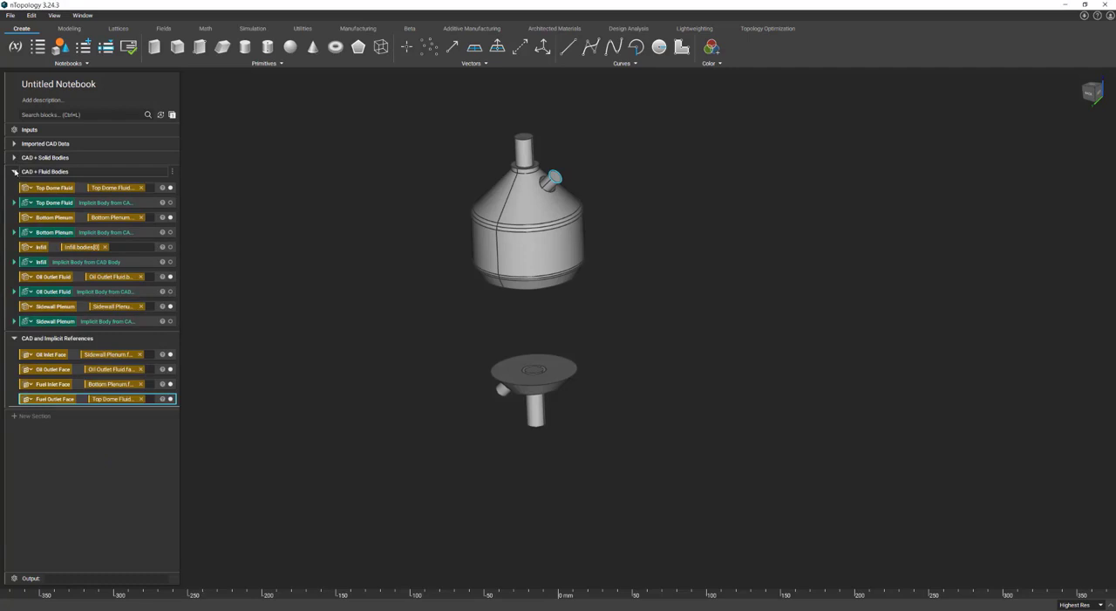
click(15, 172)
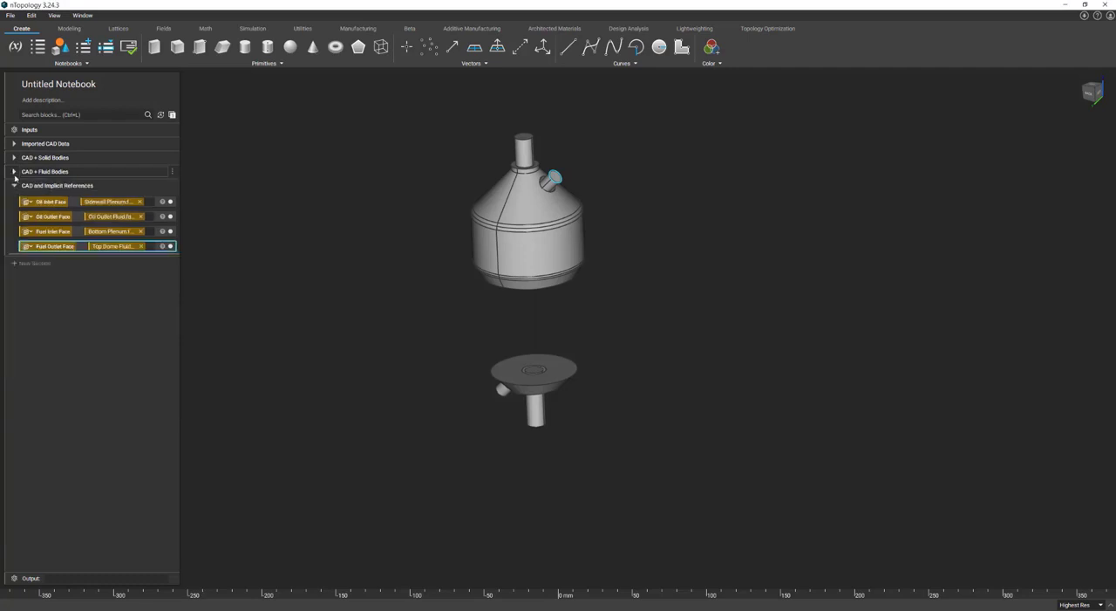
click(14, 186)
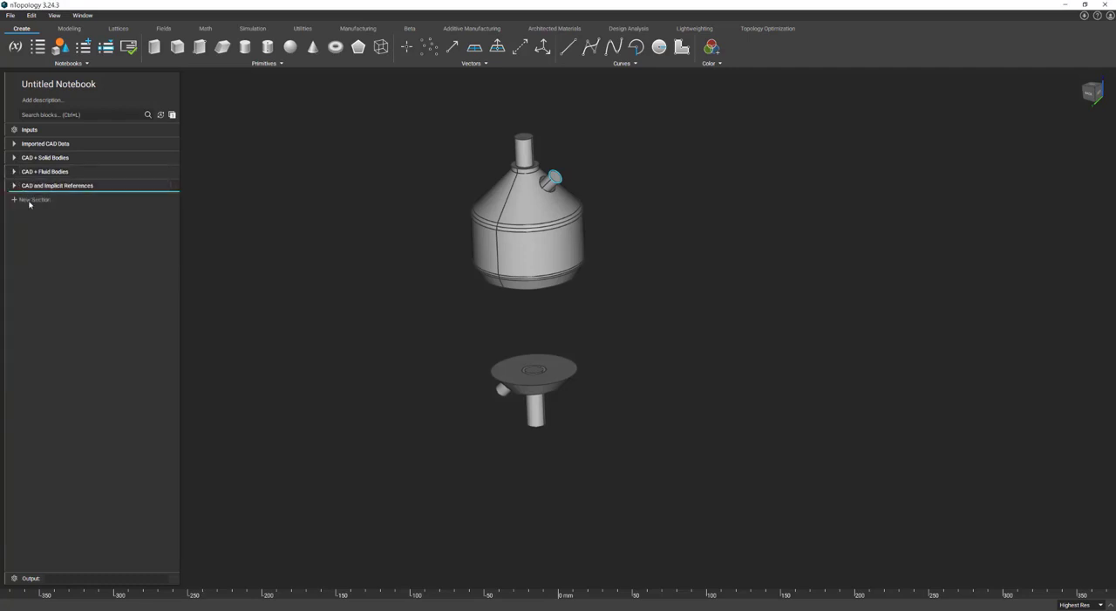
Add a new notebook section named HEX Core and Fluid Generation.
click(31, 200)
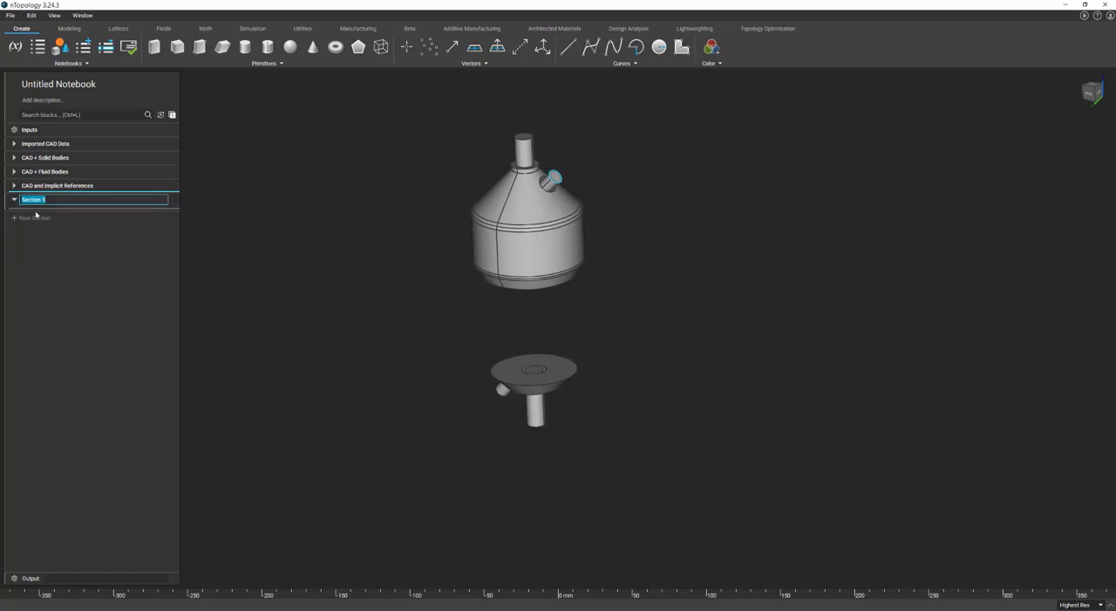
text(HEX Core and Fluid Generation)
key(Return)
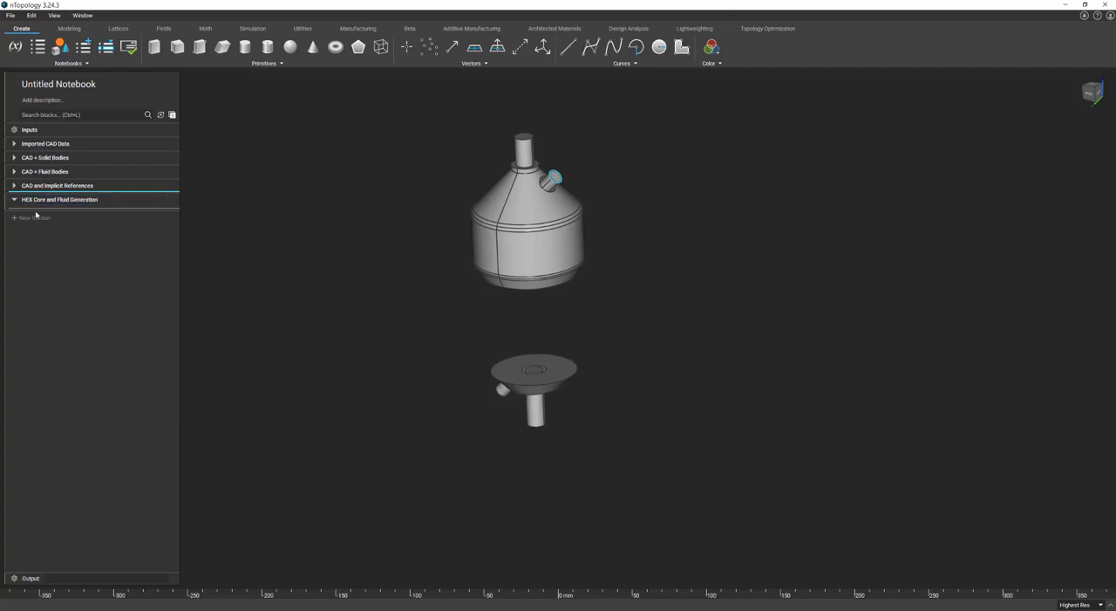
click(35, 216)
click(185, 229)
key(ctrl+z)
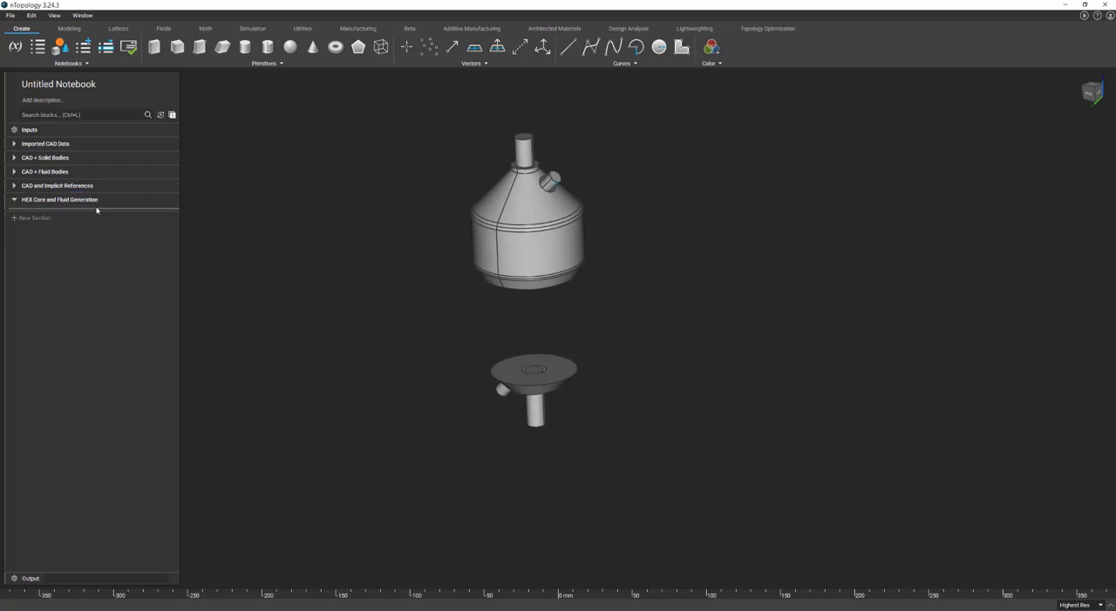